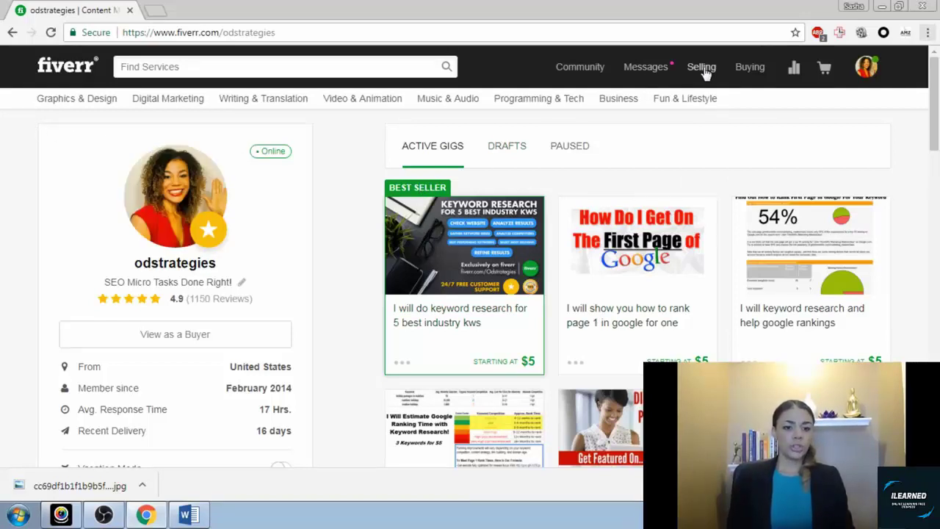
Go to the seller's gigs overview and show the draft gigs
{"action": "mouse_move", "coordinate": [700, 74]}
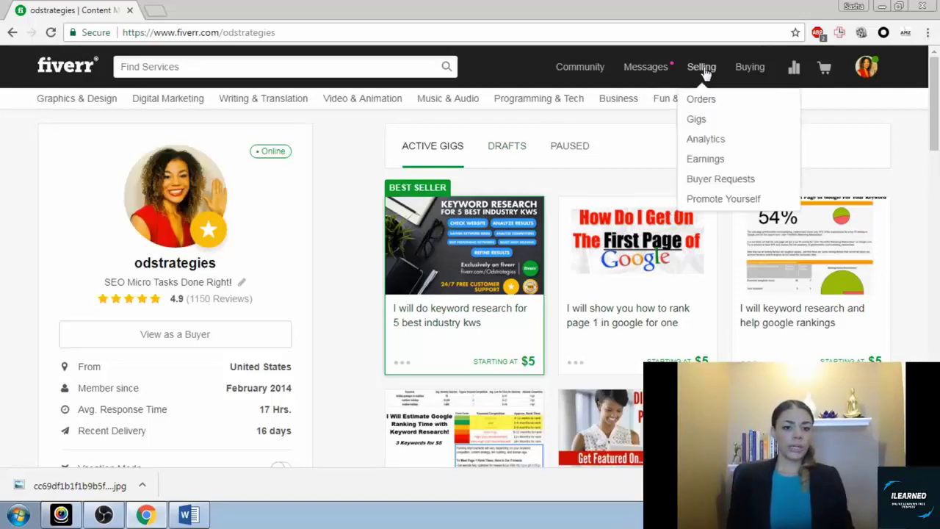
{"action": "left_click", "coordinate": [696, 121]}
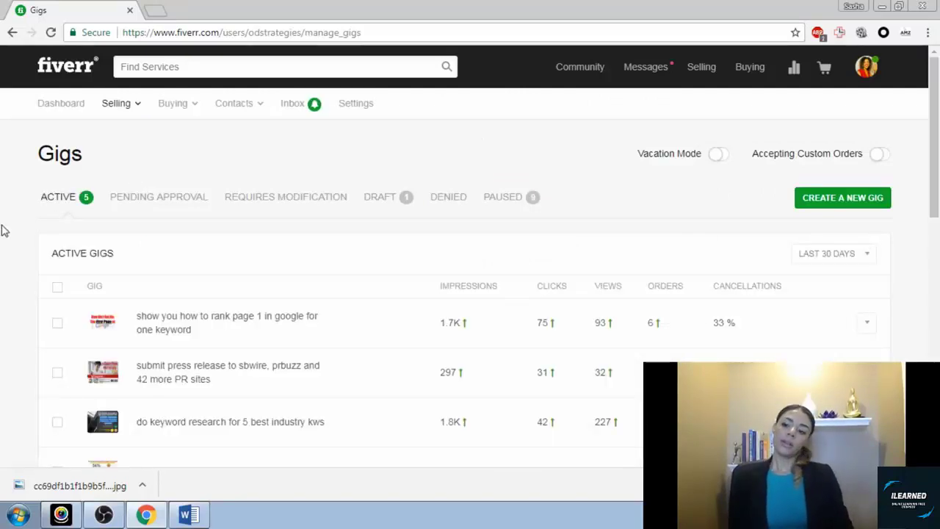
{"action": "scroll", "coordinate": [3, 230], "scroll_direction": "down", "scroll_amount": 2}
{"action": "scroll", "coordinate": [4, 227], "scroll_direction": "up", "scroll_amount": 1}
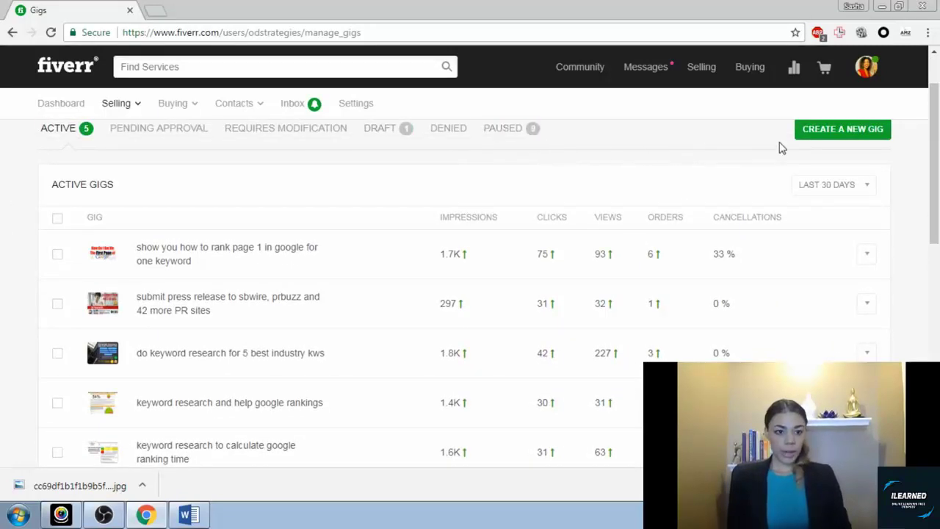
{"action": "left_click", "coordinate": [390, 139]}
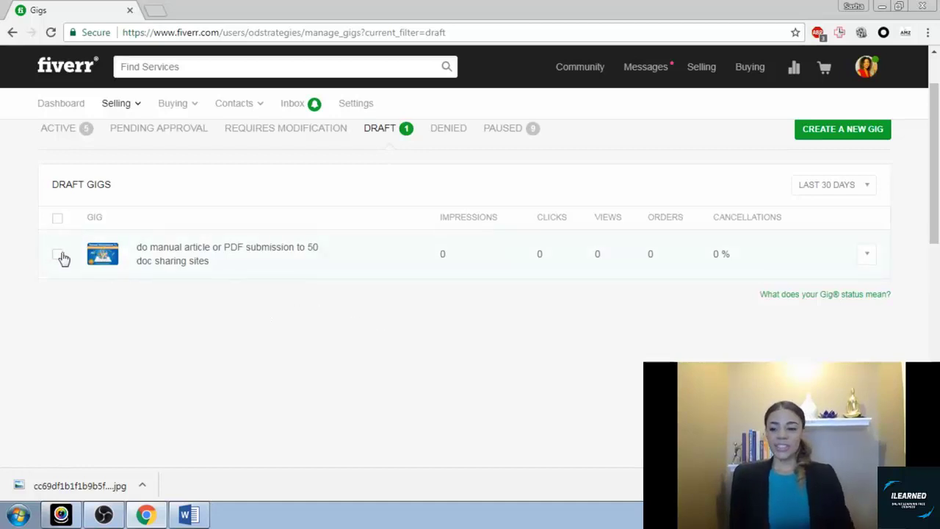
Open the draft gig "do manual article or PDF submission to 50 doc sharing sites" for editing
{"action": "left_click", "coordinate": [168, 254]}
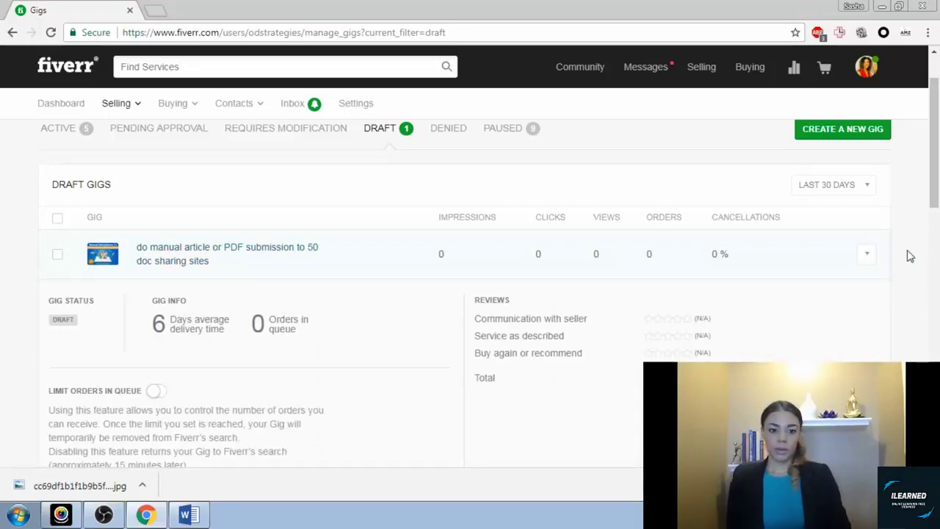
{"action": "left_click", "coordinate": [870, 256]}
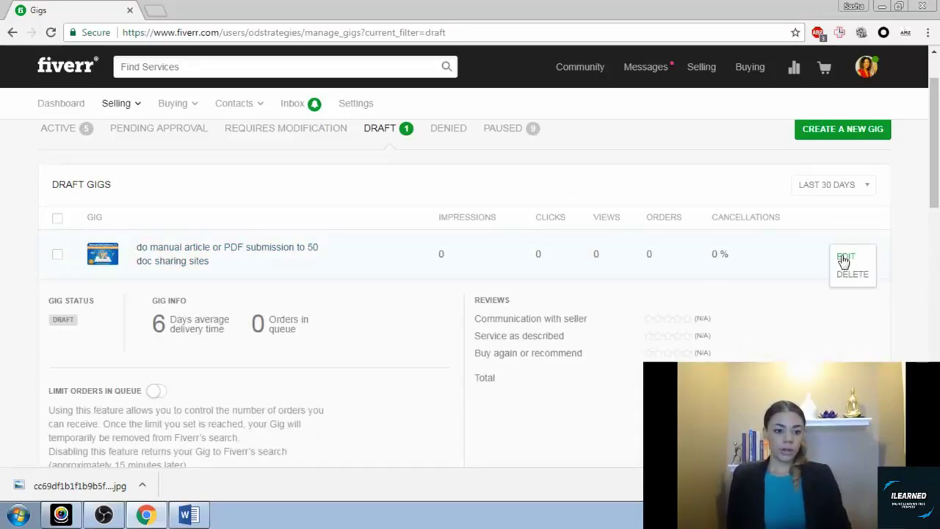
{"action": "left_click", "coordinate": [843, 257]}
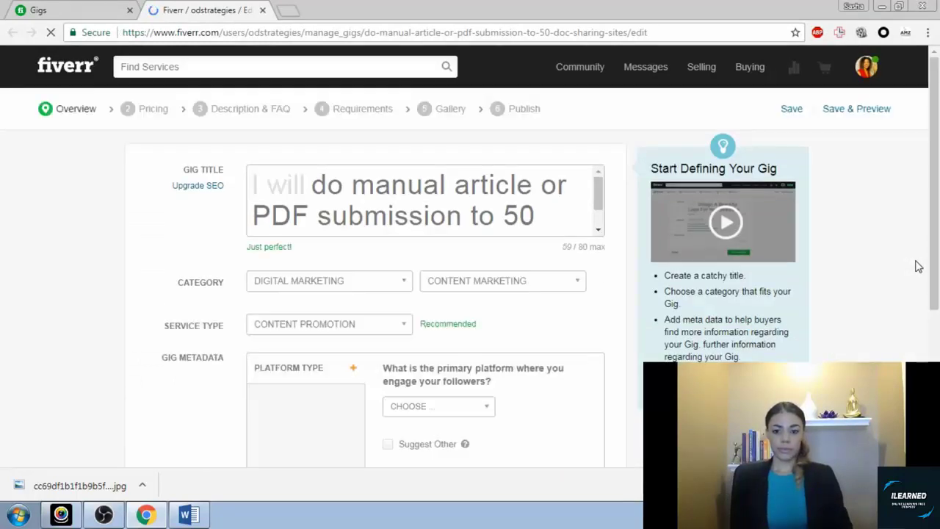
Set the gig's category to Digital Marketing with Content Marketing as the subcategory
{"action": "left_click", "coordinate": [588, 229]}
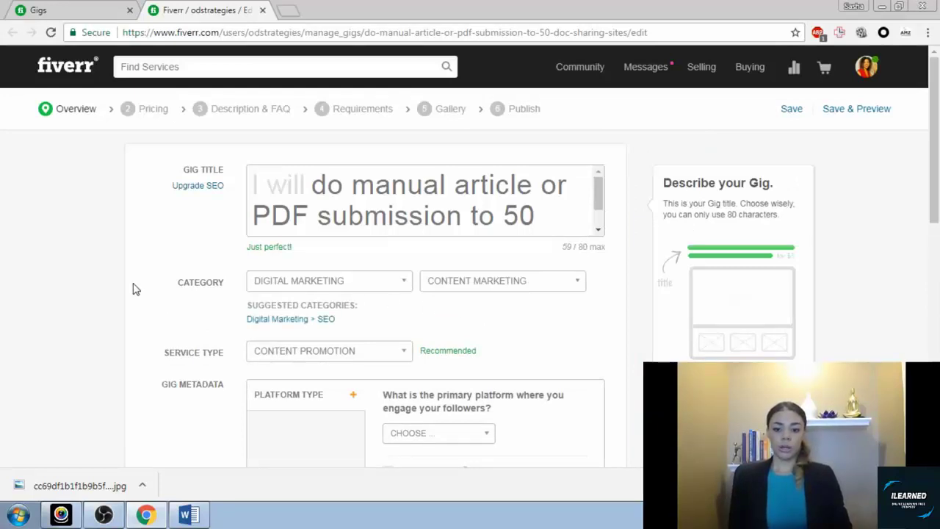
{"action": "scroll", "coordinate": [135, 288], "scroll_direction": "down", "scroll_amount": 4}
{"action": "scroll", "coordinate": [134, 289], "scroll_direction": "up", "scroll_amount": 4}
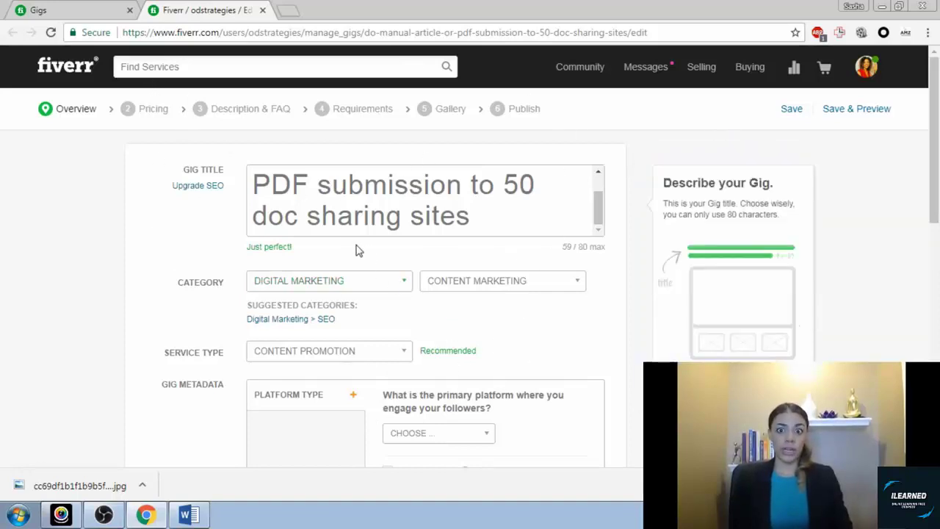
{"action": "left_click", "coordinate": [405, 285]}
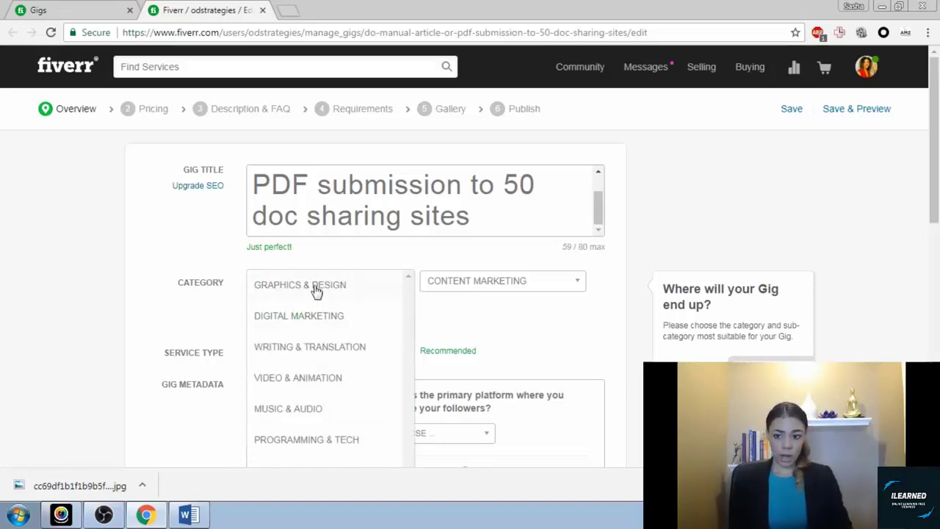
{"action": "left_click", "coordinate": [305, 318]}
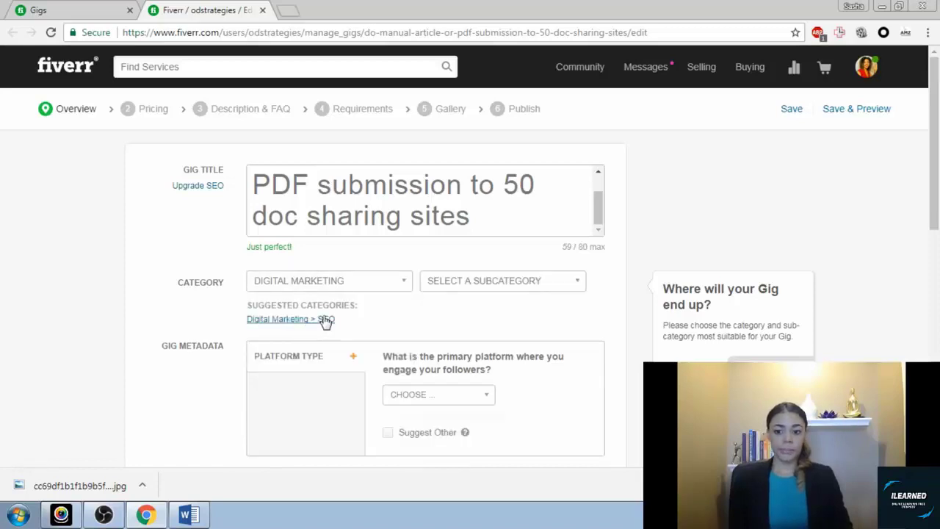
{"action": "left_click", "coordinate": [580, 283]}
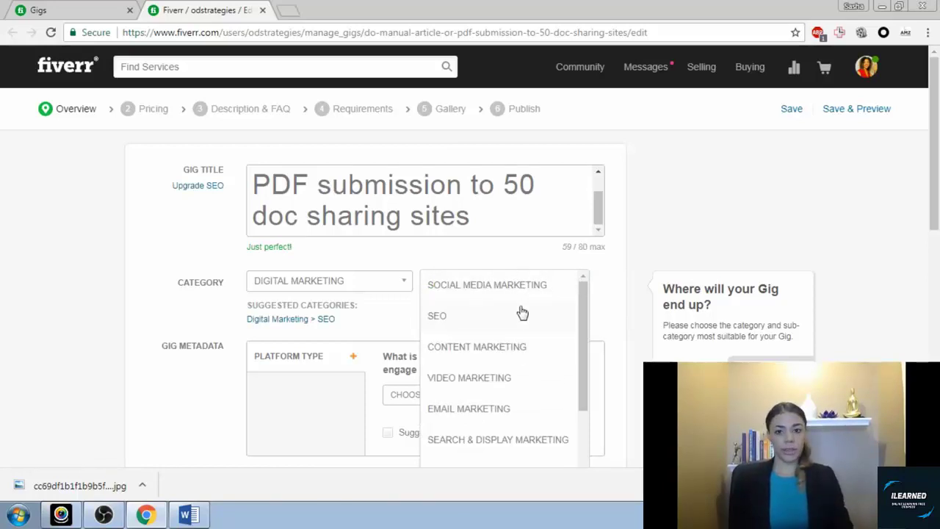
{"action": "left_click", "coordinate": [511, 355]}
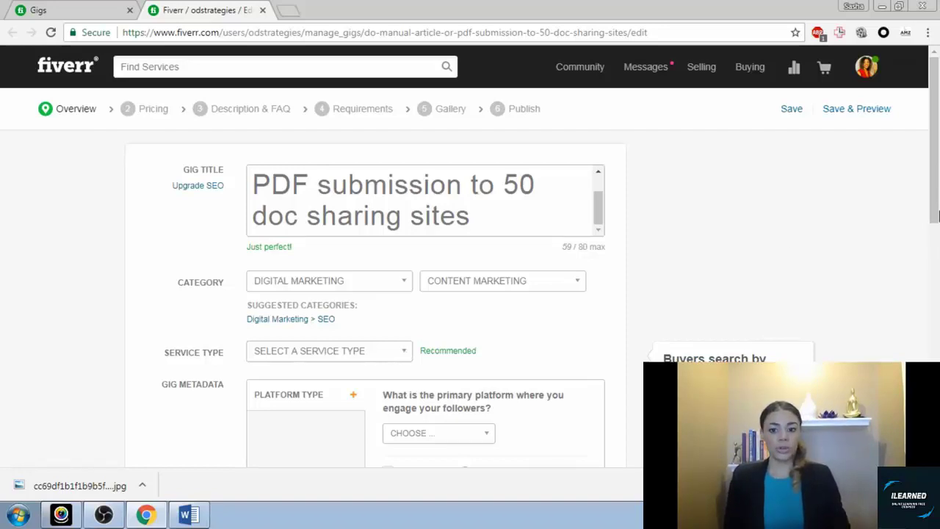
Set the gig's service type to Content Promotion
{"action": "left_click", "coordinate": [406, 355]}
{"action": "scroll", "coordinate": [406, 356], "scroll_direction": "down", "scroll_amount": 2}
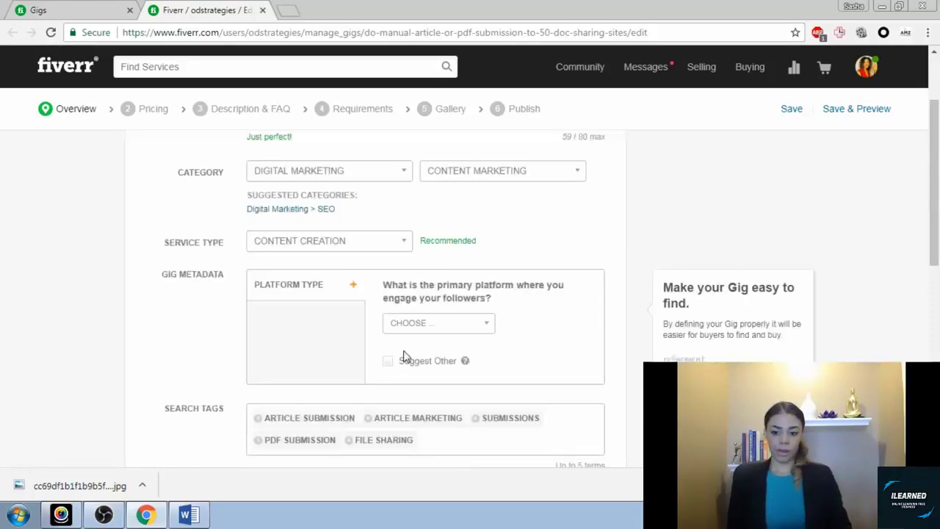
{"action": "left_click", "coordinate": [406, 244]}
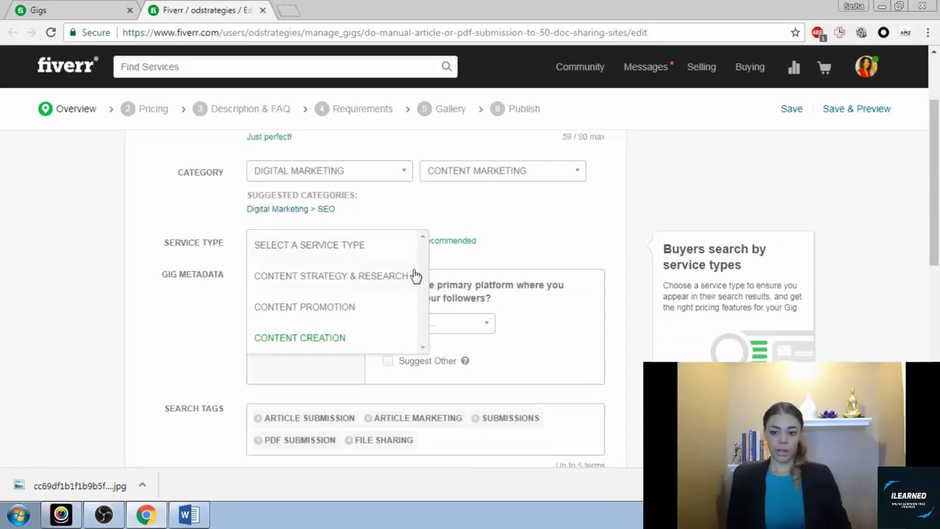
{"action": "left_click", "coordinate": [332, 308]}
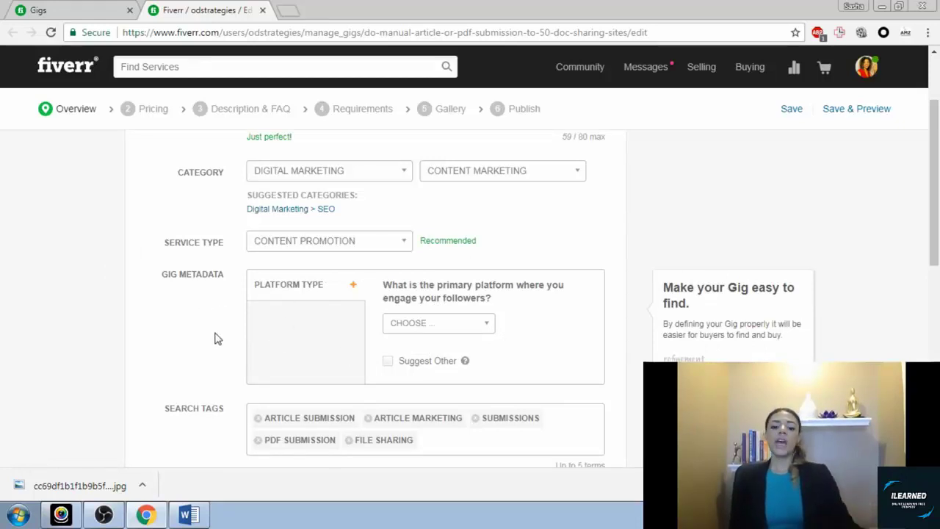
Examine the primary platform choices and the Suggest Other option in the gig metadata, leaving both unset
{"action": "left_click", "coordinate": [487, 328]}
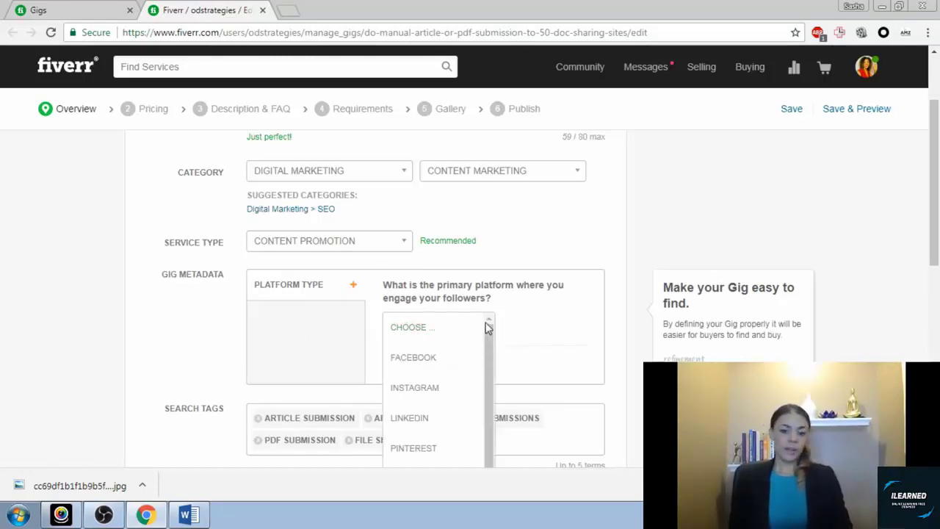
{"action": "scroll", "coordinate": [561, 315], "scroll_direction": "down", "scroll_amount": 2}
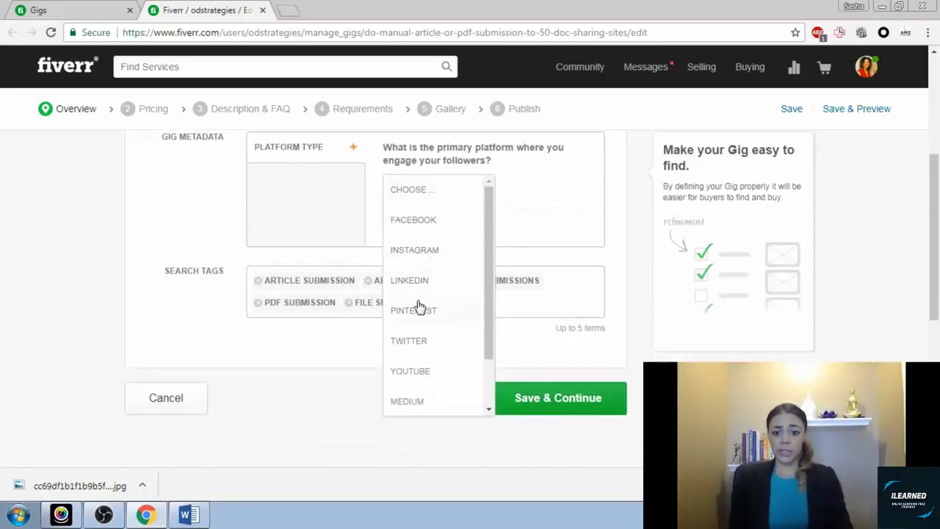
{"action": "left_click_drag", "start_coordinate": [490, 300], "coordinate": [490, 355]}
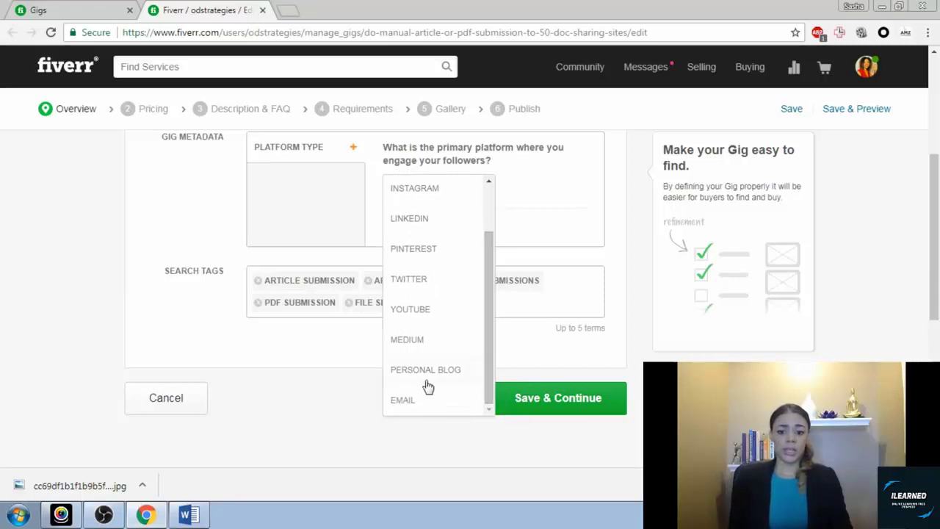
{"action": "left_click", "coordinate": [580, 195]}
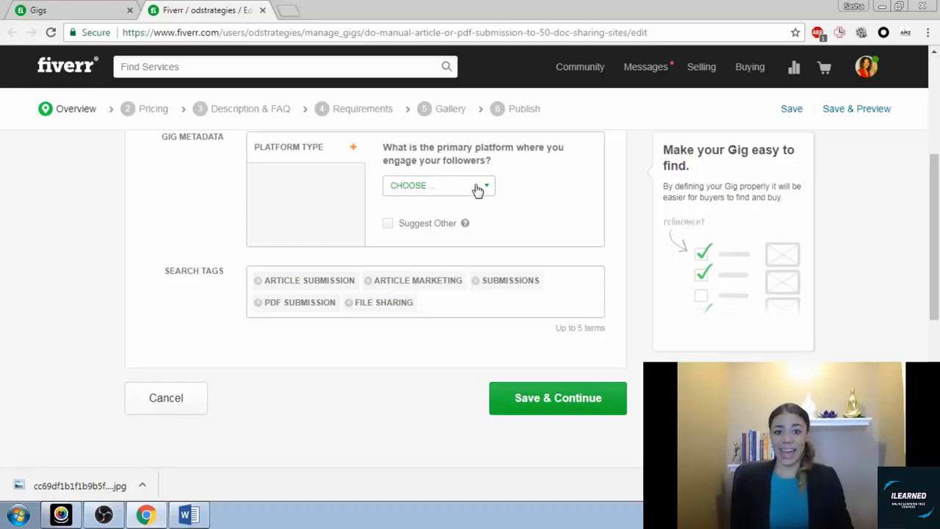
{"action": "left_click", "coordinate": [387, 223]}
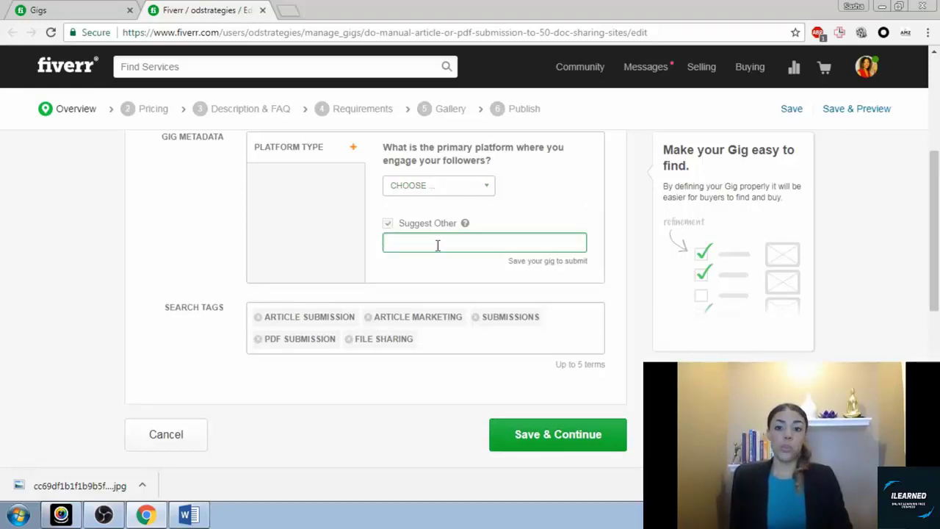
{"action": "left_click", "coordinate": [388, 222]}
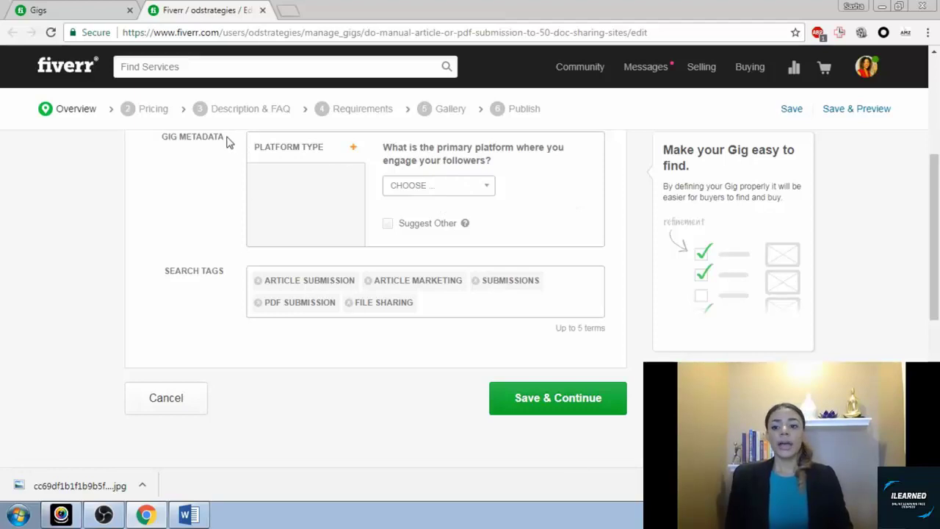
{"action": "left_click_drag", "start_coordinate": [225, 139], "coordinate": [164, 144]}
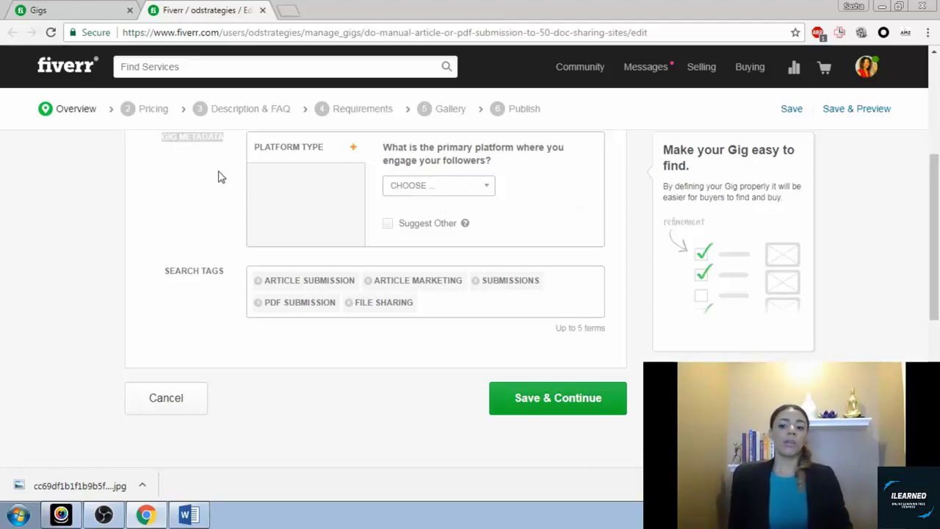
{"action": "left_click", "coordinate": [231, 149]}
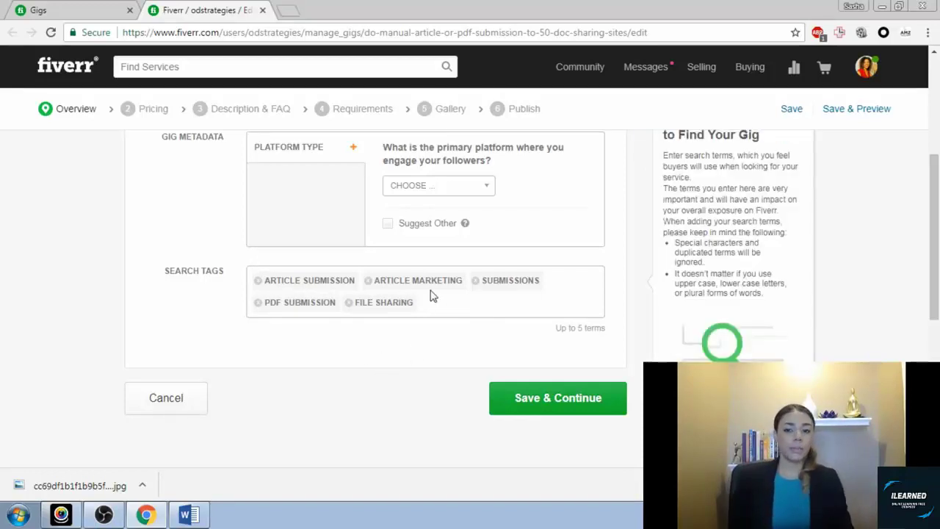
Remove the "file sharing" search tag and add it again from the suggested terms
{"action": "scroll", "coordinate": [487, 319], "scroll_direction": "up", "scroll_amount": 3}
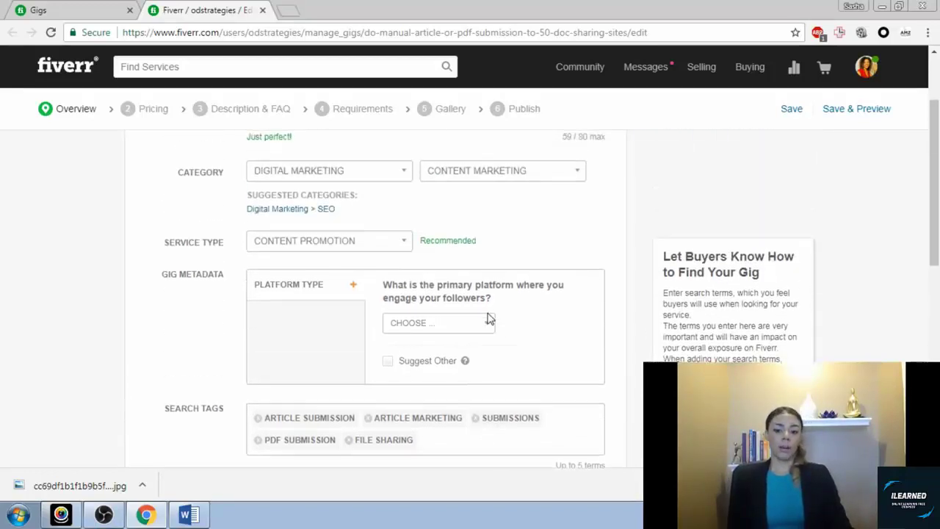
{"action": "scroll", "coordinate": [456, 314], "scroll_direction": "down", "scroll_amount": 2}
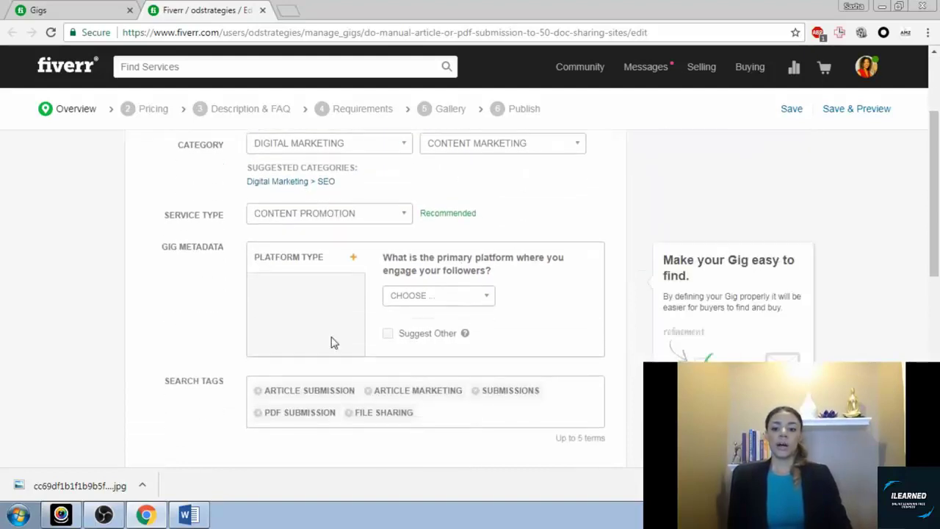
{"action": "scroll", "coordinate": [396, 357], "scroll_direction": "down", "scroll_amount": 2}
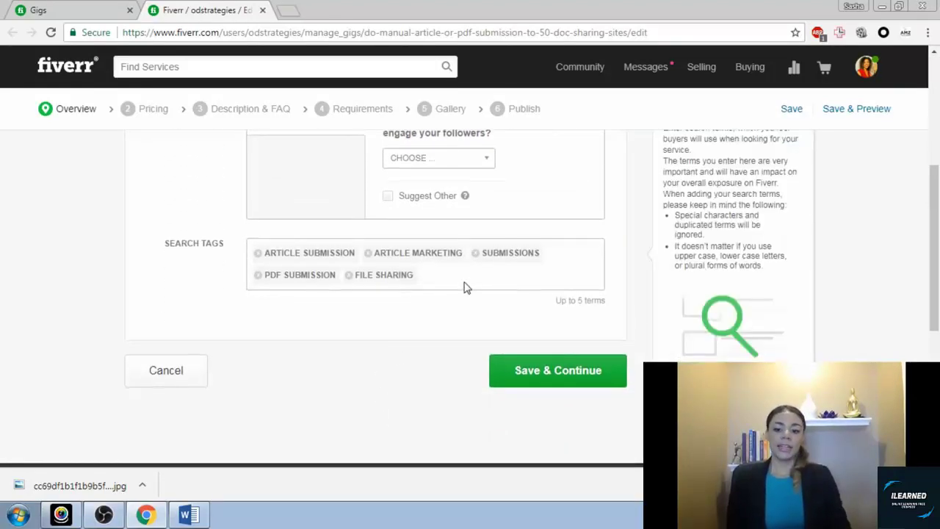
{"action": "left_click", "coordinate": [351, 277]}
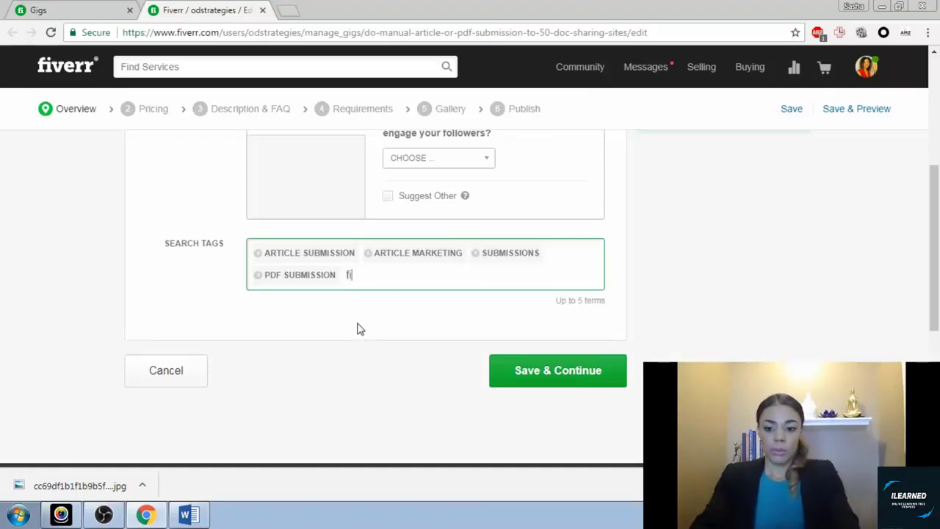
{"action": "type", "text": "filw"}
{"action": "key", "text": "BackSpace"}
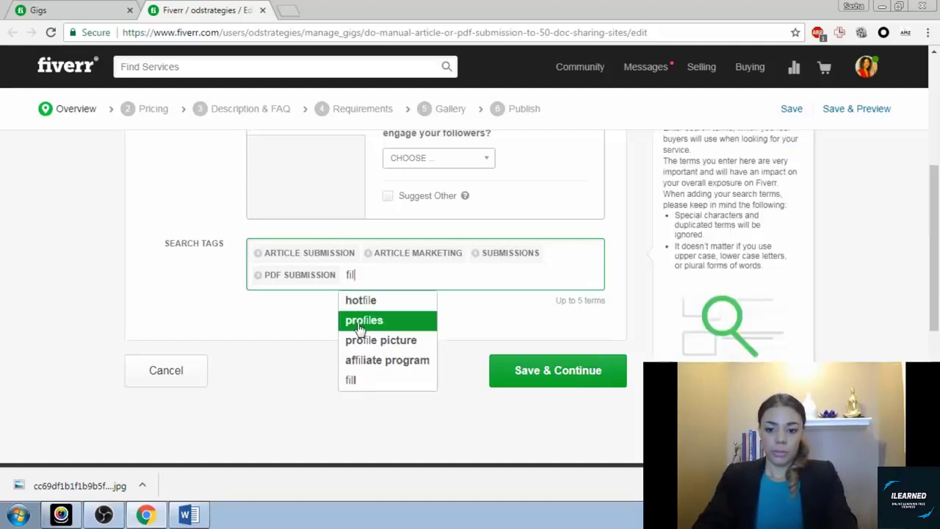
{"action": "type", "text": "w"}
{"action": "key", "text": "BackSpace"}
{"action": "key", "text": "BackSpace"}
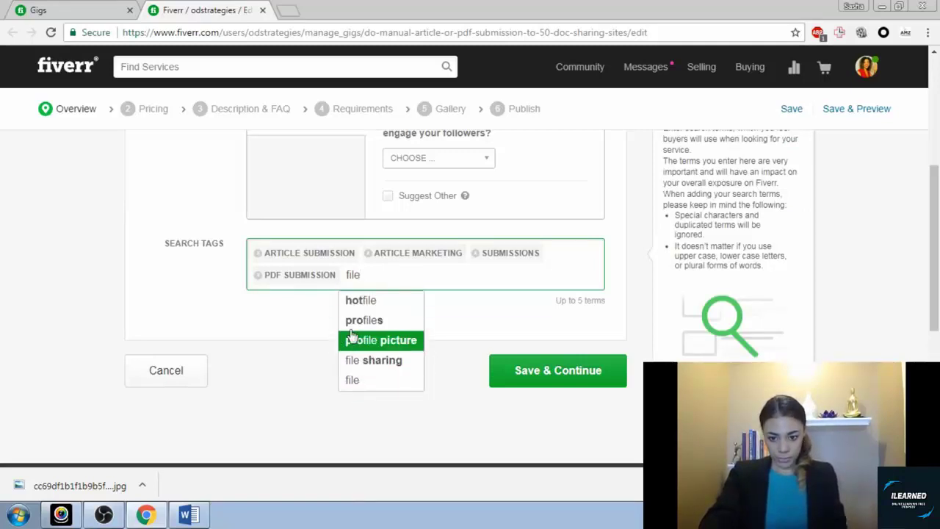
{"action": "left_click", "coordinate": [364, 361]}
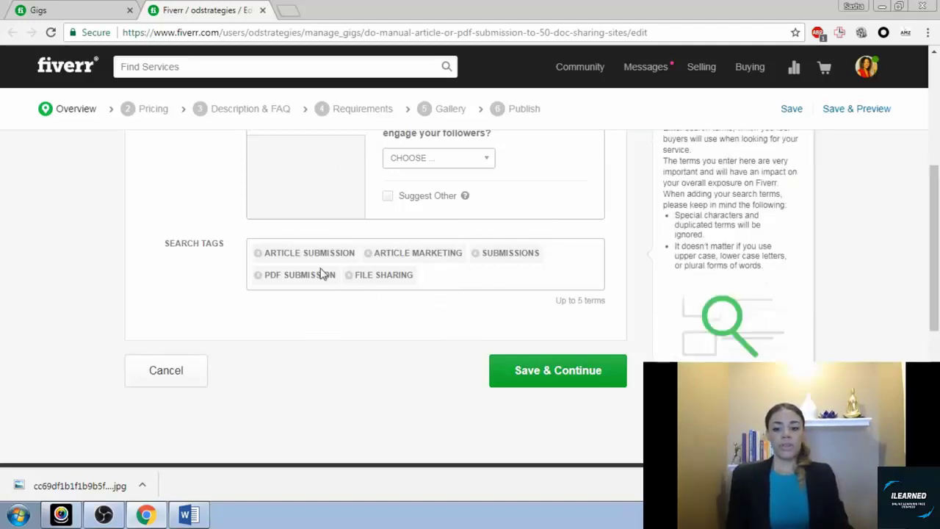
Save the gig overview and continue to the Scope & Pricing packages
{"action": "left_click", "coordinate": [585, 376]}
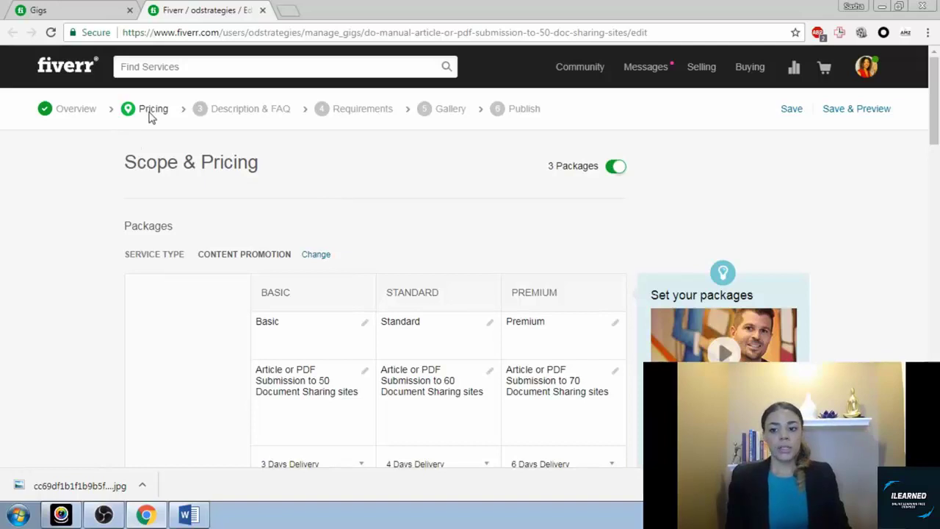
{"action": "scroll", "coordinate": [306, 172], "scroll_direction": "down", "scroll_amount": 1}
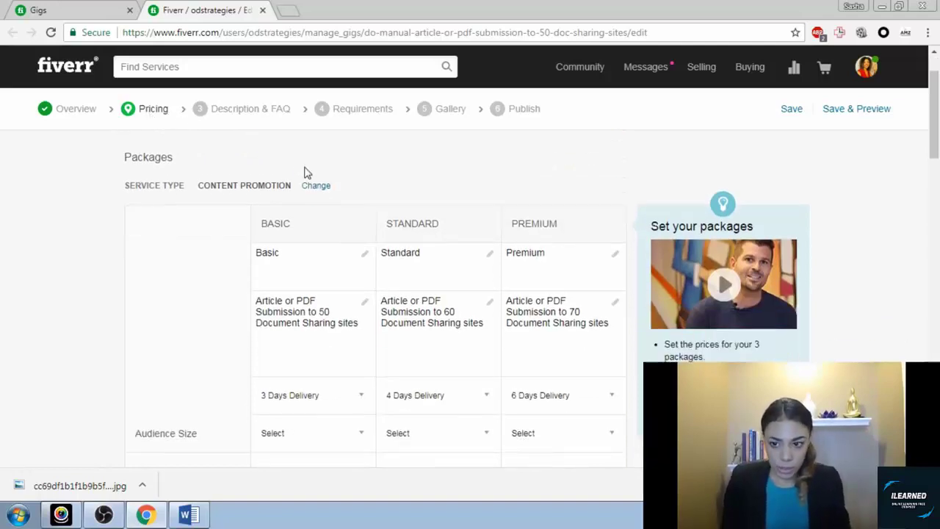
{"action": "scroll", "coordinate": [304, 166], "scroll_direction": "up", "scroll_amount": 1}
{"action": "scroll", "coordinate": [304, 164], "scroll_direction": "down", "scroll_amount": 3}
{"action": "scroll", "coordinate": [304, 162], "scroll_direction": "up", "scroll_amount": 1}
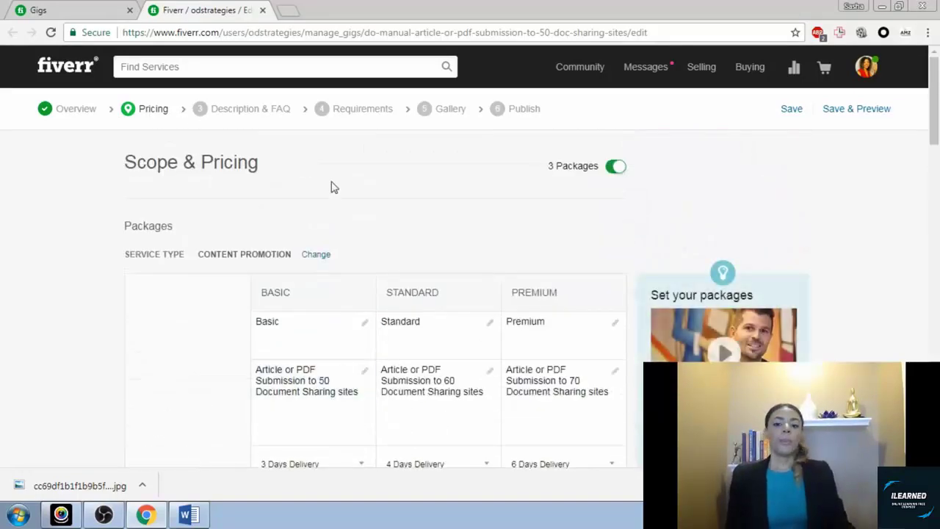
{"action": "scroll", "coordinate": [499, 218], "scroll_direction": "down", "scroll_amount": 1}
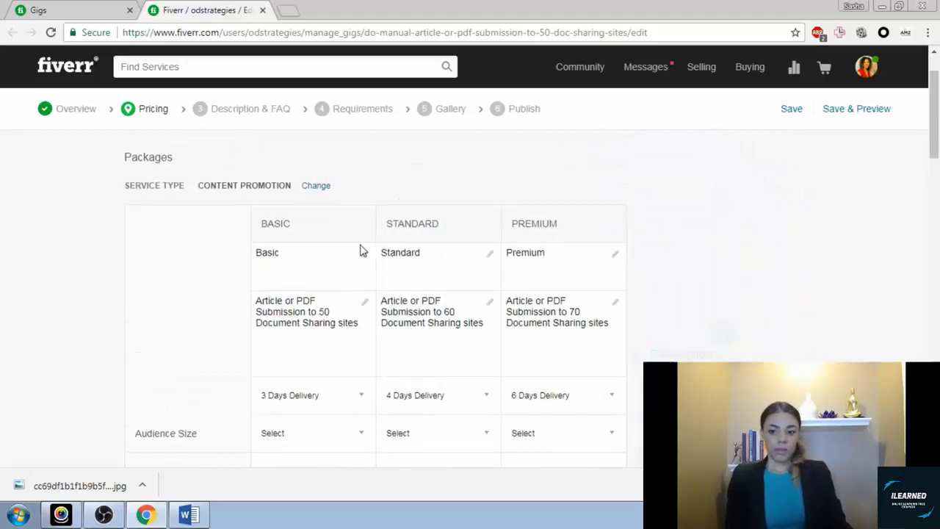
Review the titles, descriptions, delivery times and prices of the Basic, Standard and Premium packages
{"action": "scroll", "coordinate": [465, 328], "scroll_direction": "up", "scroll_amount": 1}
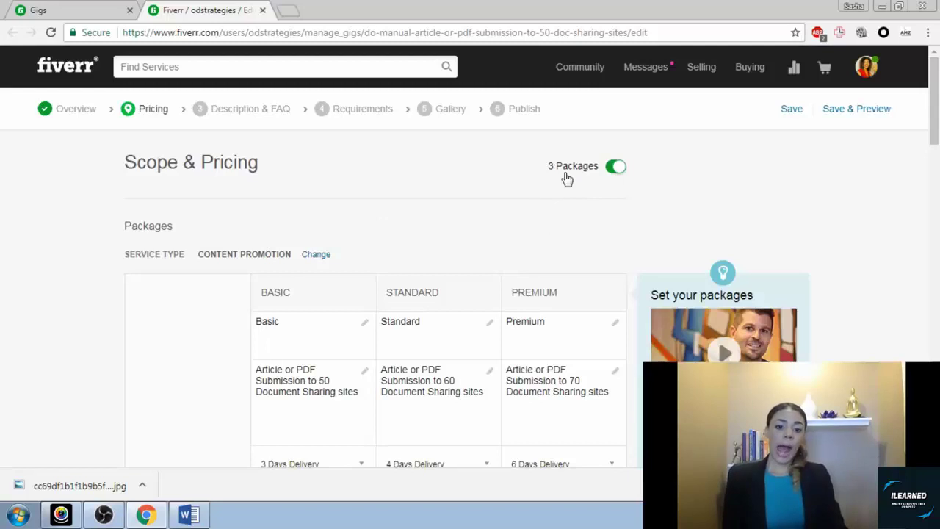
{"action": "scroll", "coordinate": [510, 184], "scroll_direction": "down", "scroll_amount": 2}
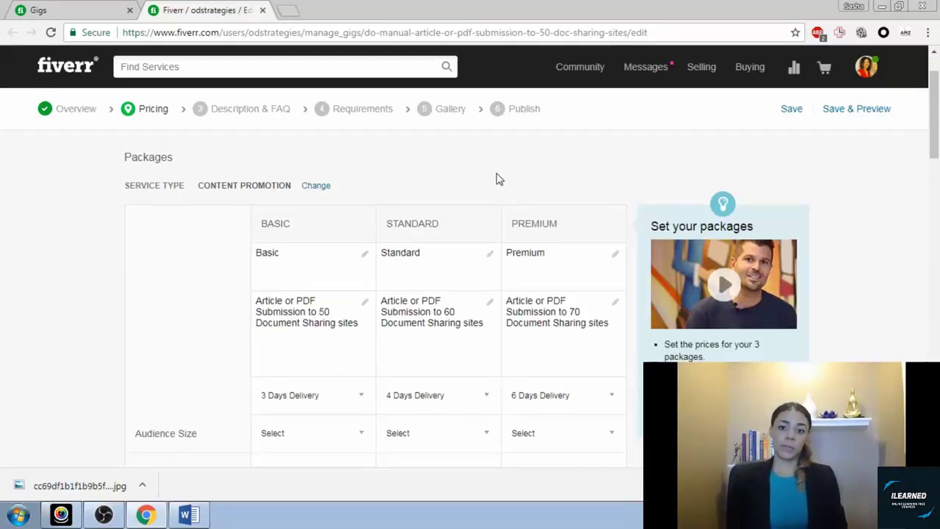
{"action": "scroll", "coordinate": [487, 212], "scroll_direction": "down", "scroll_amount": 2}
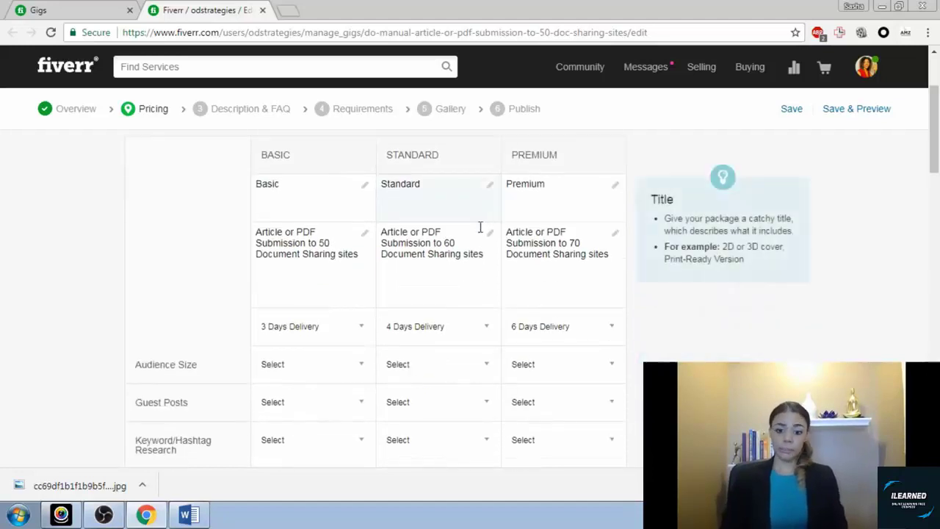
{"action": "scroll", "coordinate": [405, 326], "scroll_direction": "down", "scroll_amount": 2}
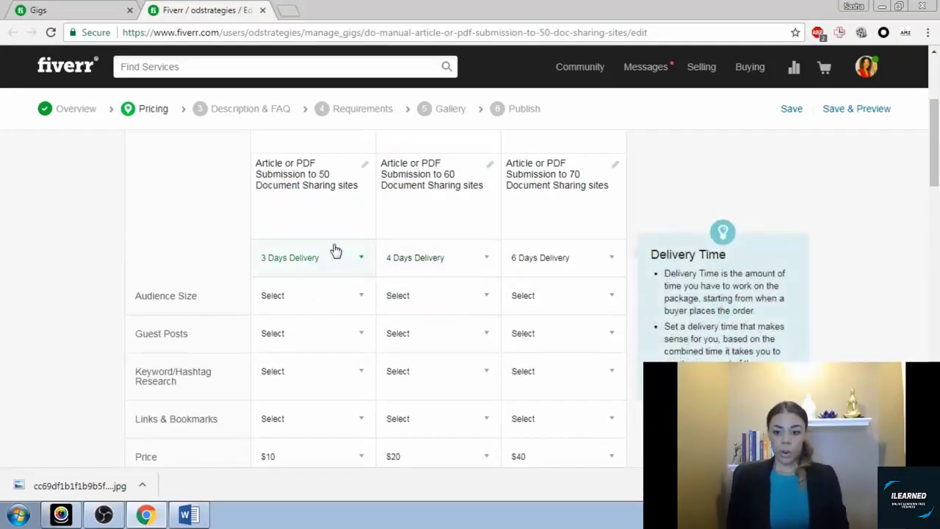
{"action": "scroll", "coordinate": [334, 248], "scroll_direction": "up", "scroll_amount": 4}
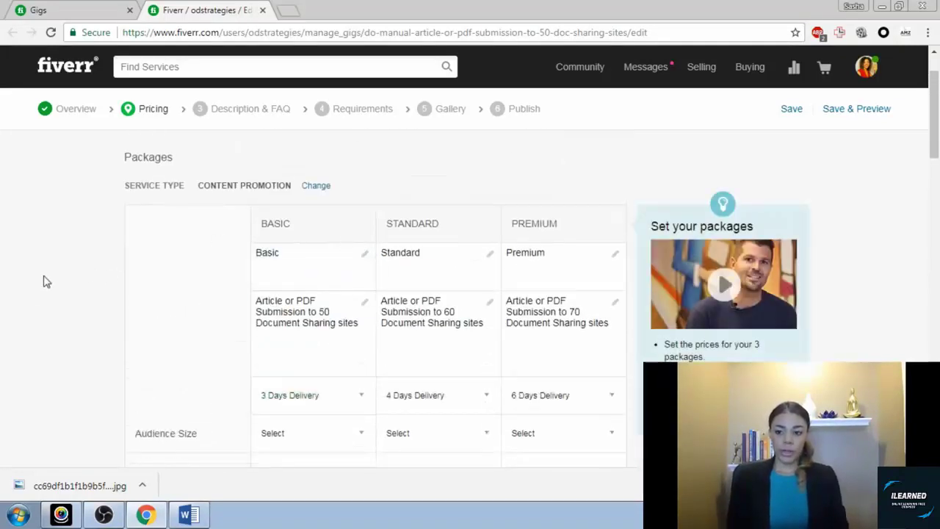
{"action": "scroll", "coordinate": [107, 276], "scroll_direction": "down", "scroll_amount": 2}
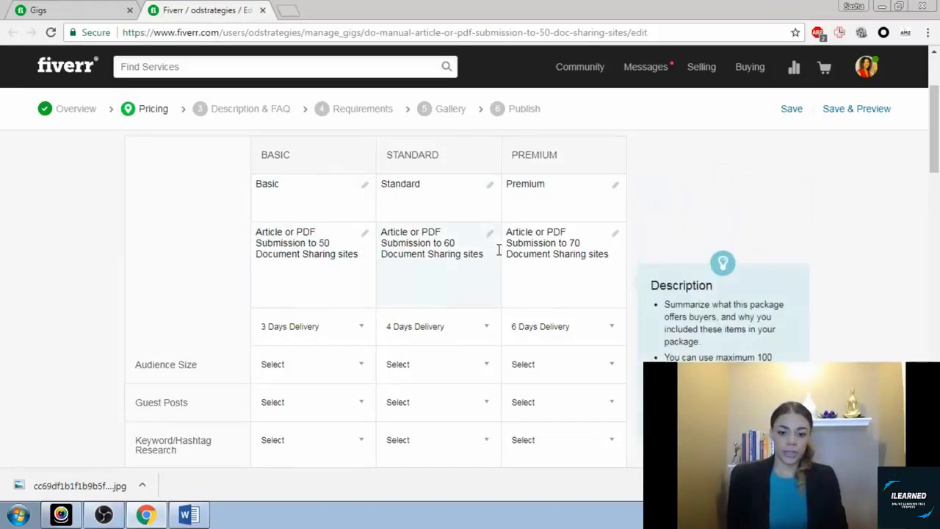
{"action": "scroll", "coordinate": [382, 258], "scroll_direction": "down", "scroll_amount": 1}
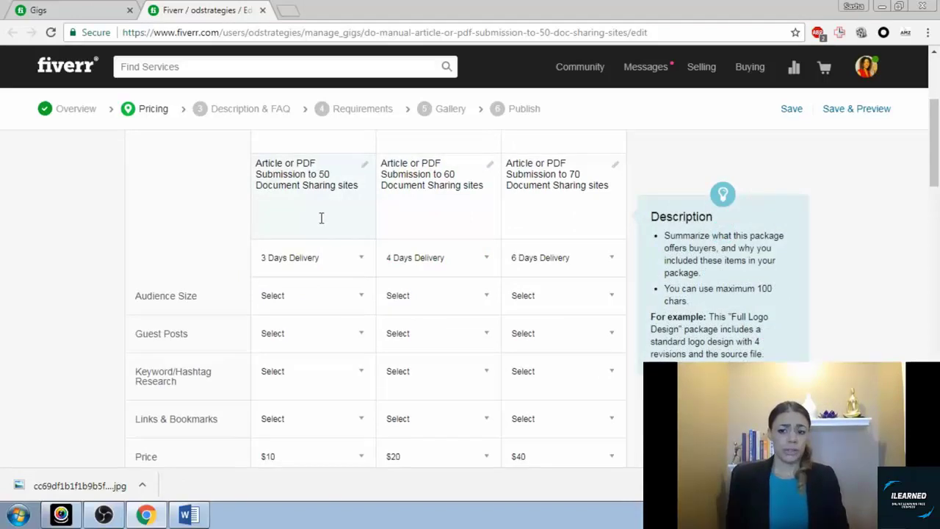
Check the delivery time choices for the Basic package and keep 3 Days Delivery selected
{"action": "left_click", "coordinate": [362, 262]}
{"action": "mouse_move", "coordinate": [366, 260]}
{"action": "left_mouse_down"}
{"action": "mouse_move", "coordinate": [365, 402]}
{"action": "mouse_move", "coordinate": [357, 246]}
{"action": "left_mouse_up"}
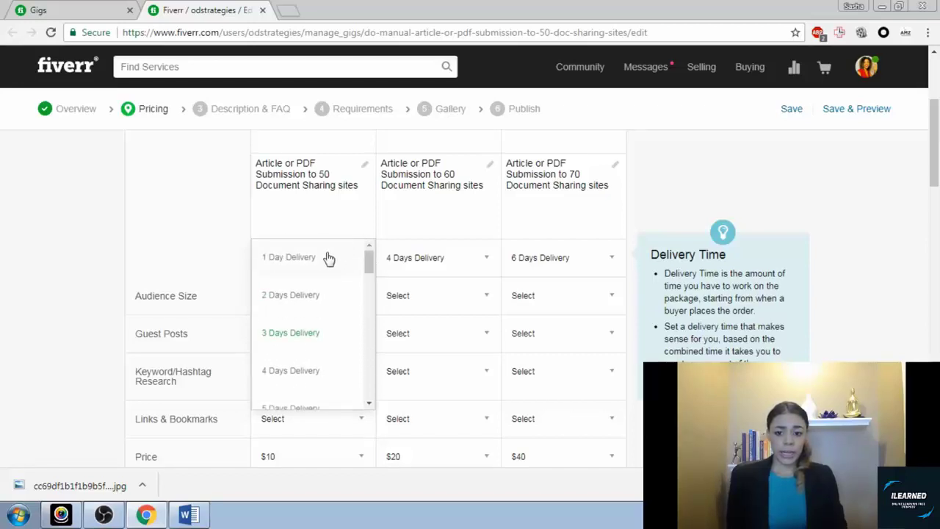
{"action": "left_click", "coordinate": [310, 335]}
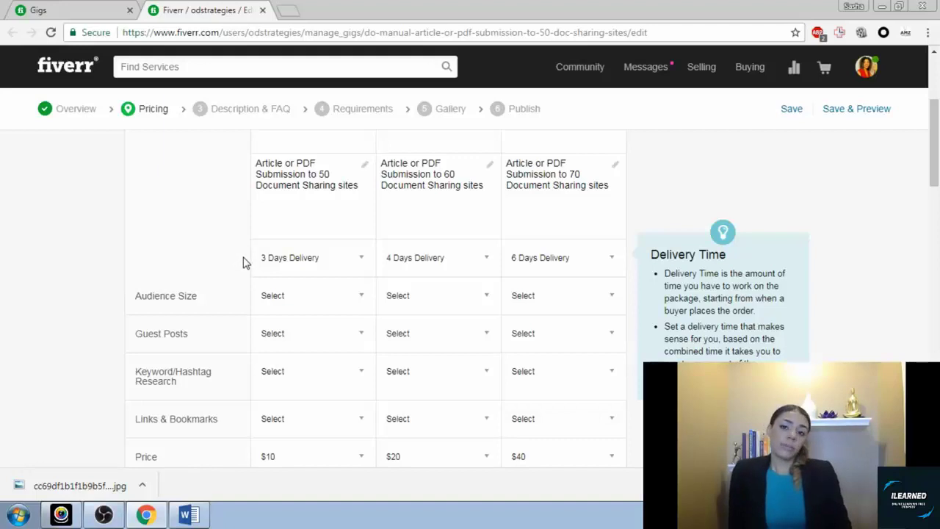
{"action": "scroll", "coordinate": [242, 263], "scroll_direction": "down", "scroll_amount": 1}
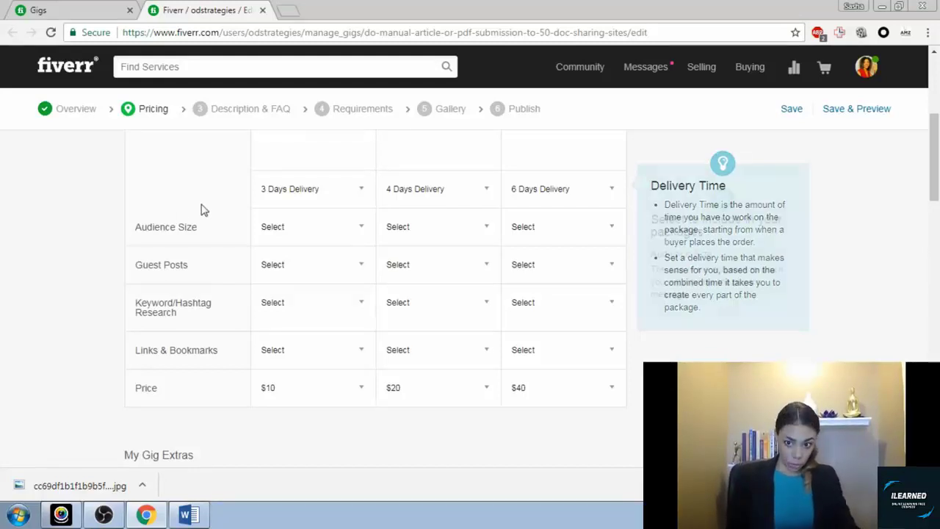
{"action": "left_click", "coordinate": [364, 191]}
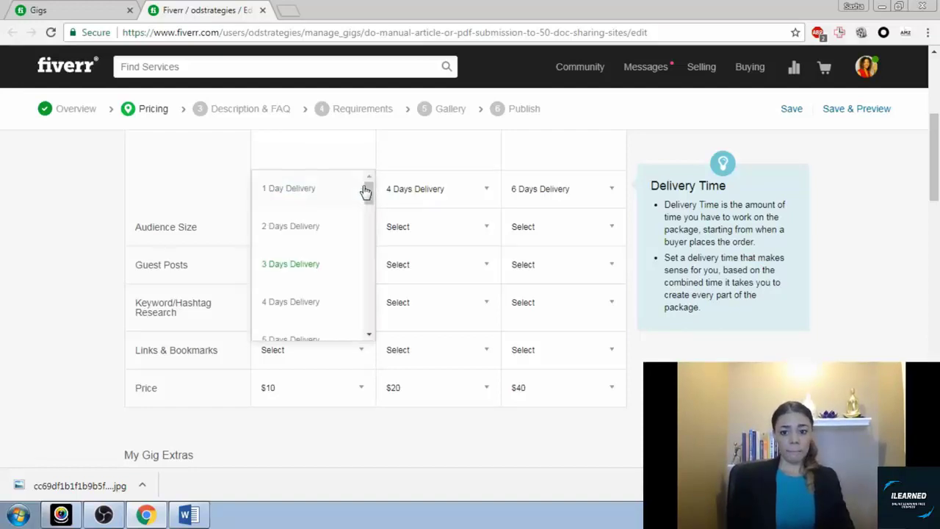
{"action": "left_click", "coordinate": [304, 263]}
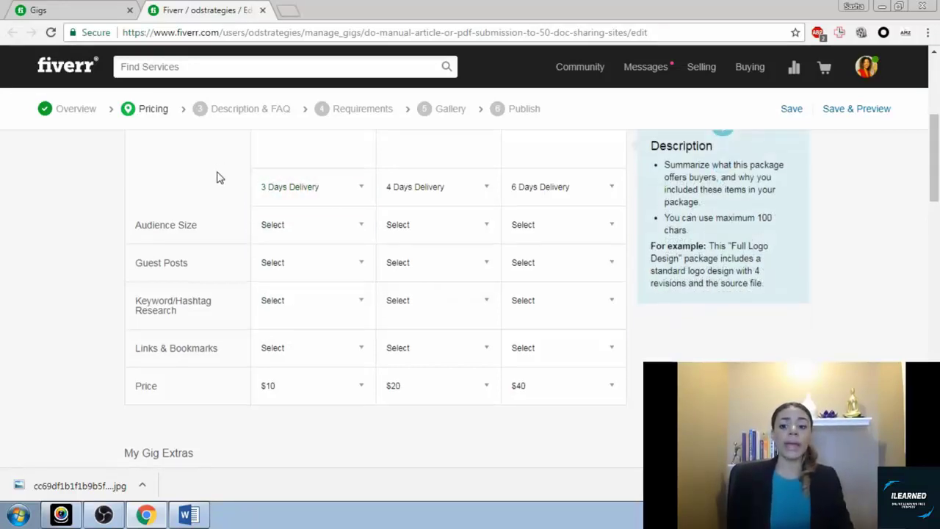
Examine the Extra fast delivery options and the Audience Size, Guest Posts, Keyword/Hashtag Research and Links & Bookmarks rows of the packages
{"action": "scroll", "coordinate": [216, 181], "scroll_direction": "down", "scroll_amount": 2}
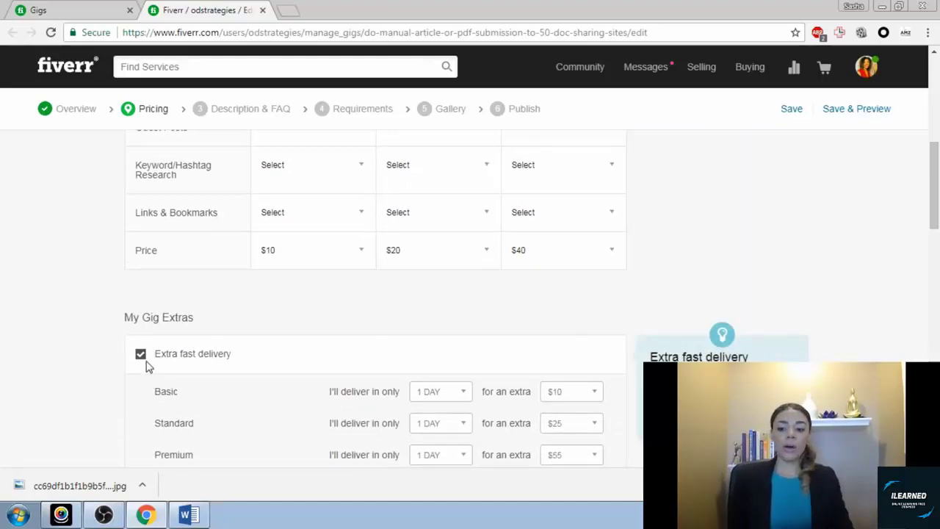
{"action": "scroll", "coordinate": [146, 365], "scroll_direction": "down", "scroll_amount": 2}
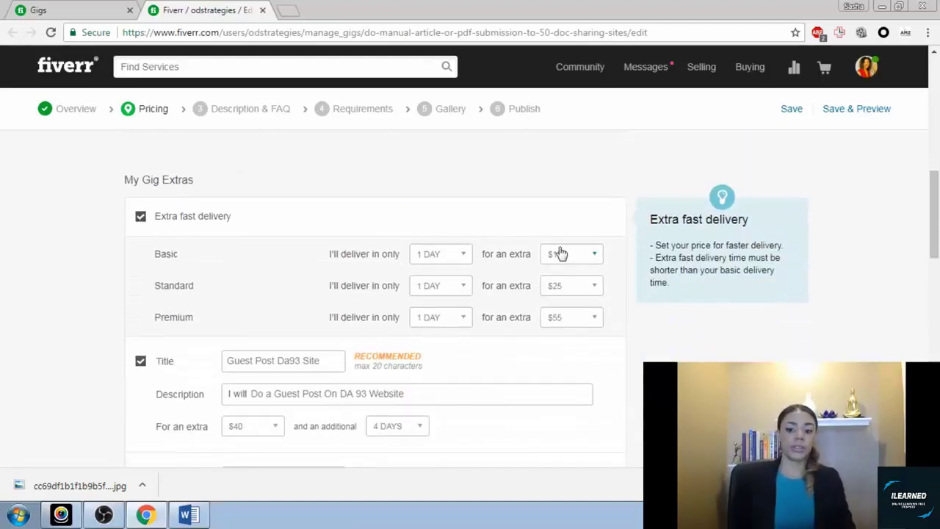
{"action": "scroll", "coordinate": [463, 269], "scroll_direction": "up", "scroll_amount": 4}
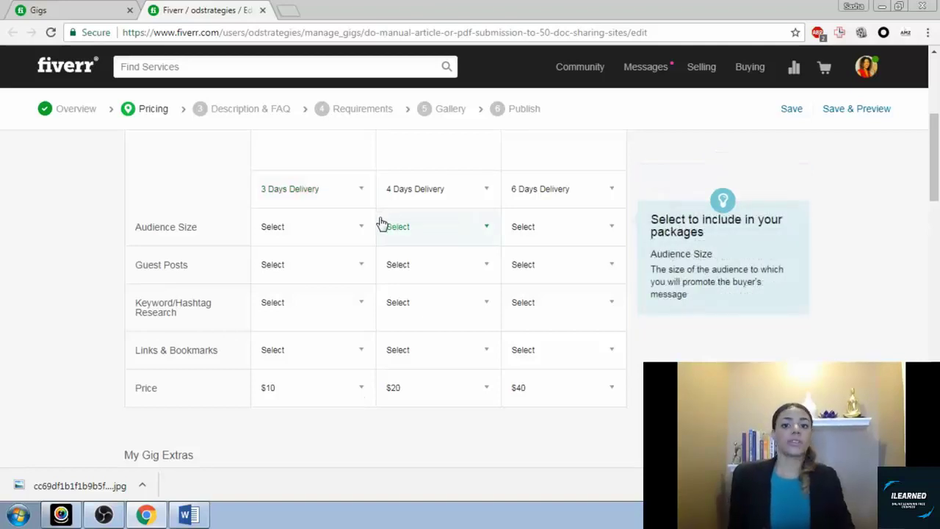
{"action": "scroll", "coordinate": [380, 223], "scroll_direction": "down", "scroll_amount": 2}
{"action": "scroll", "coordinate": [381, 223], "scroll_direction": "up", "scroll_amount": 1}
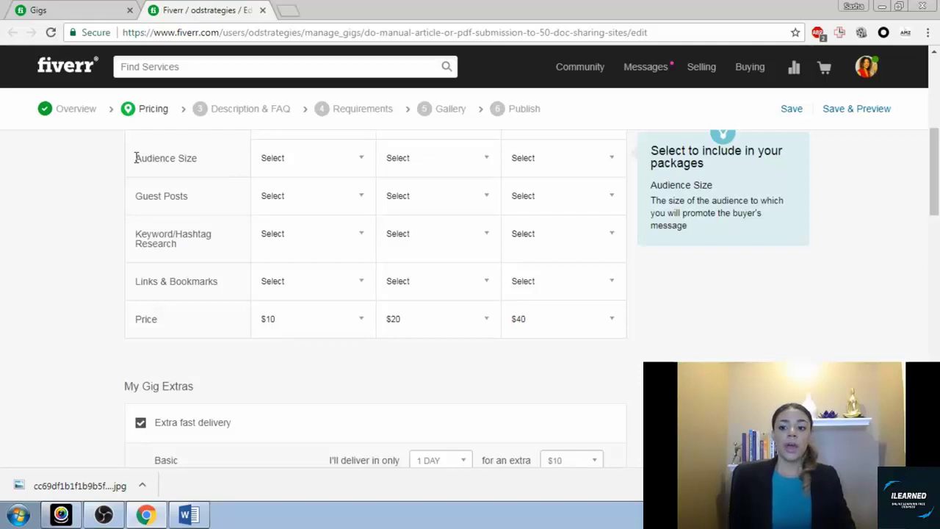
{"action": "left_click_drag", "start_coordinate": [136, 158], "coordinate": [205, 160]}
{"action": "left_click", "coordinate": [199, 168]}
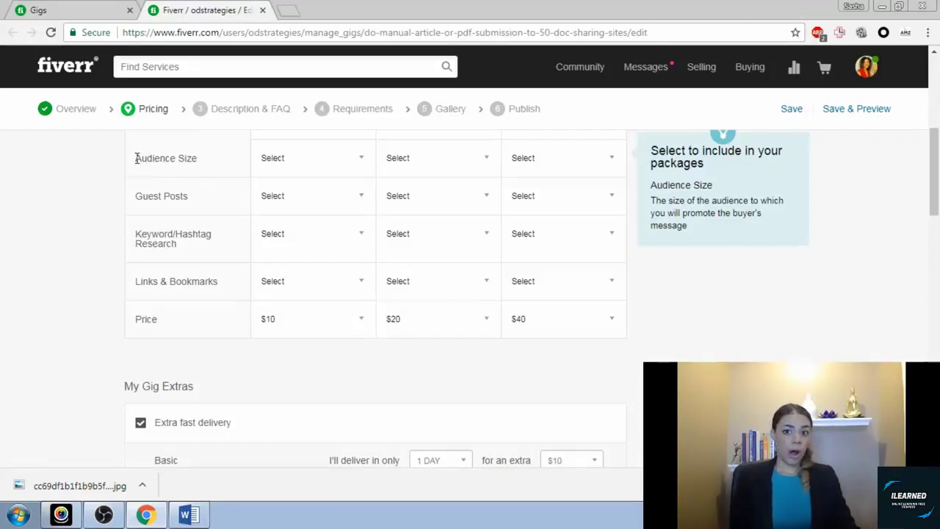
{"action": "left_click_drag", "start_coordinate": [136, 158], "coordinate": [200, 163]}
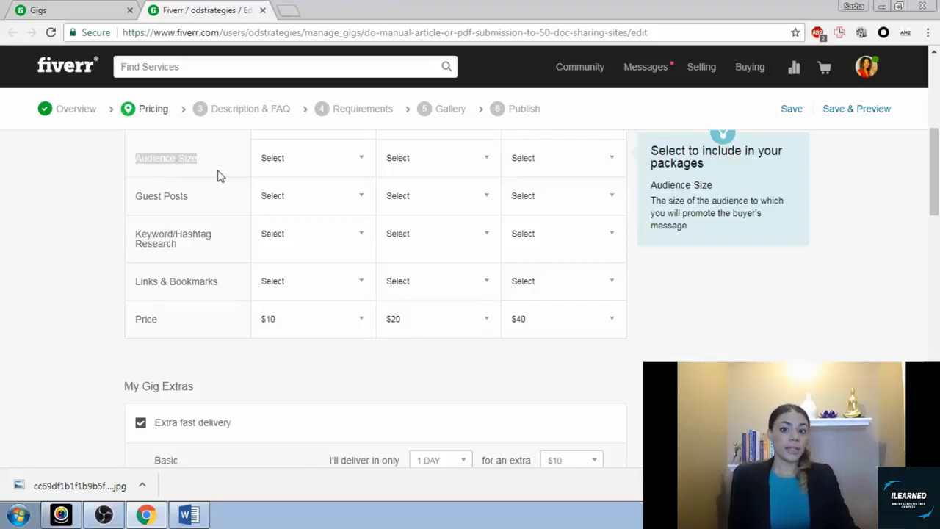
{"action": "left_click", "coordinate": [144, 163]}
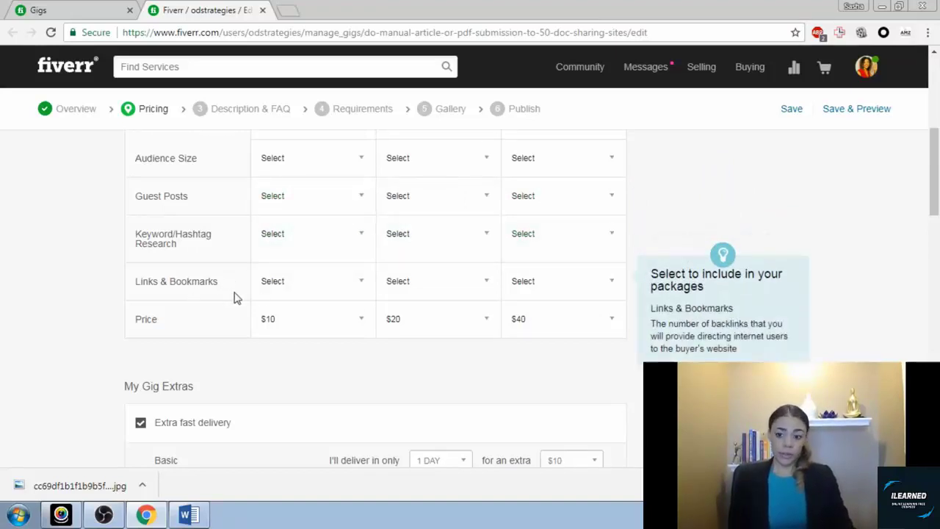
Look through the range of prices available for the Basic package and try setting its price to $995
{"action": "scroll", "coordinate": [587, 285], "scroll_direction": "down", "scroll_amount": 1}
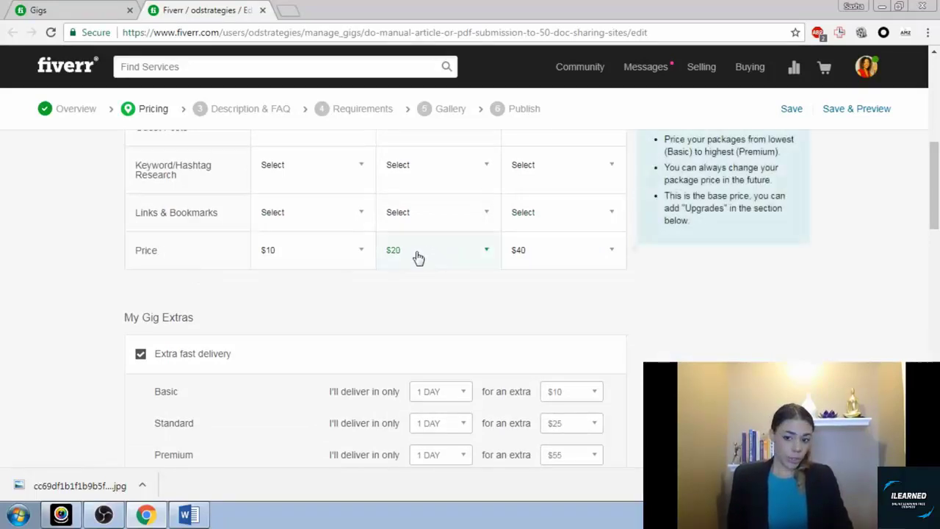
{"action": "left_click", "coordinate": [362, 255]}
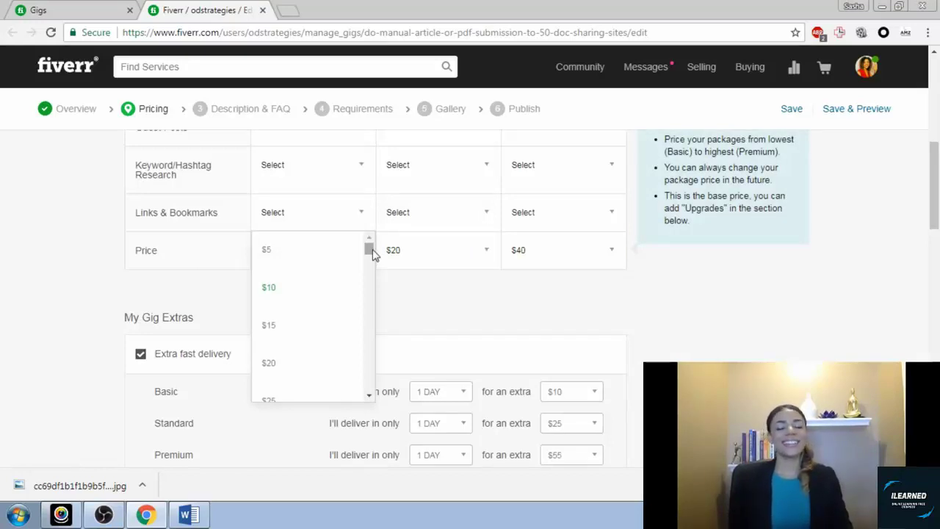
{"action": "left_click_drag", "start_coordinate": [373, 253], "coordinate": [362, 391]}
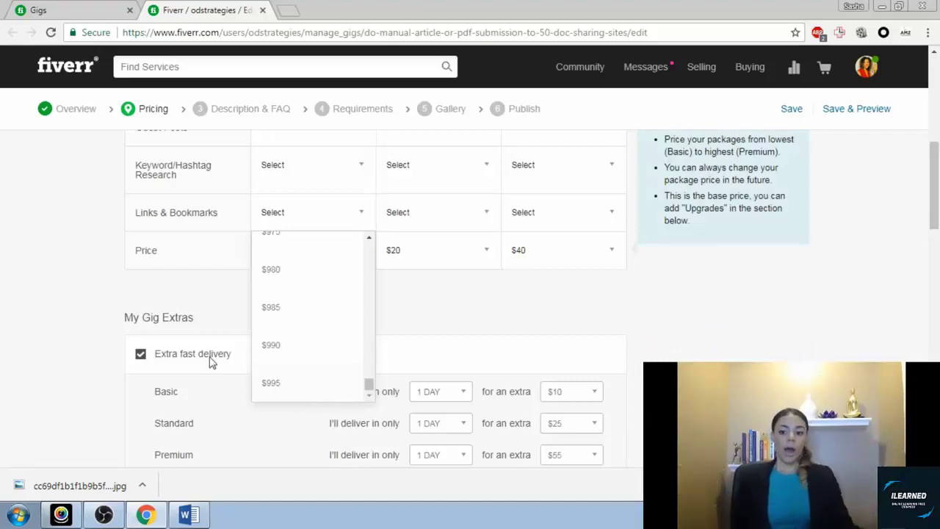
{"action": "left_click_drag", "start_coordinate": [369, 387], "coordinate": [368, 249]}
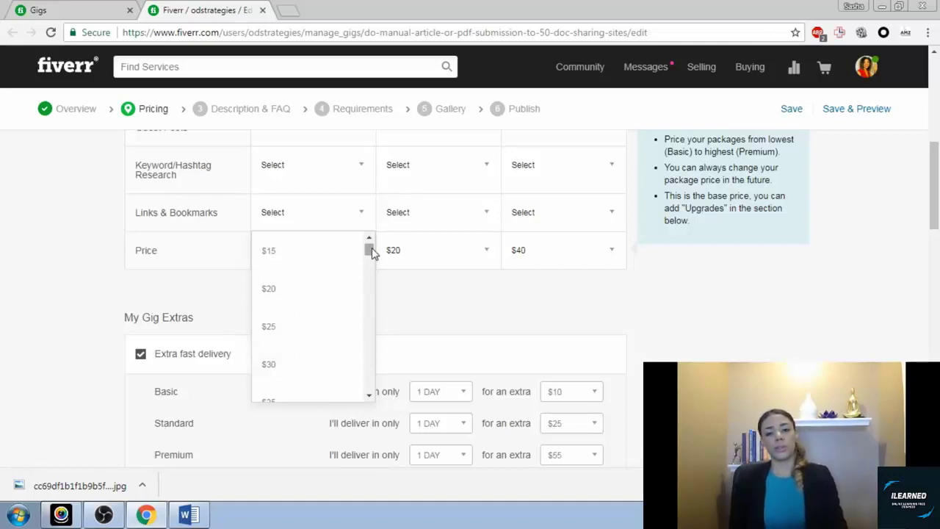
{"action": "left_click_drag", "start_coordinate": [372, 252], "coordinate": [360, 391]}
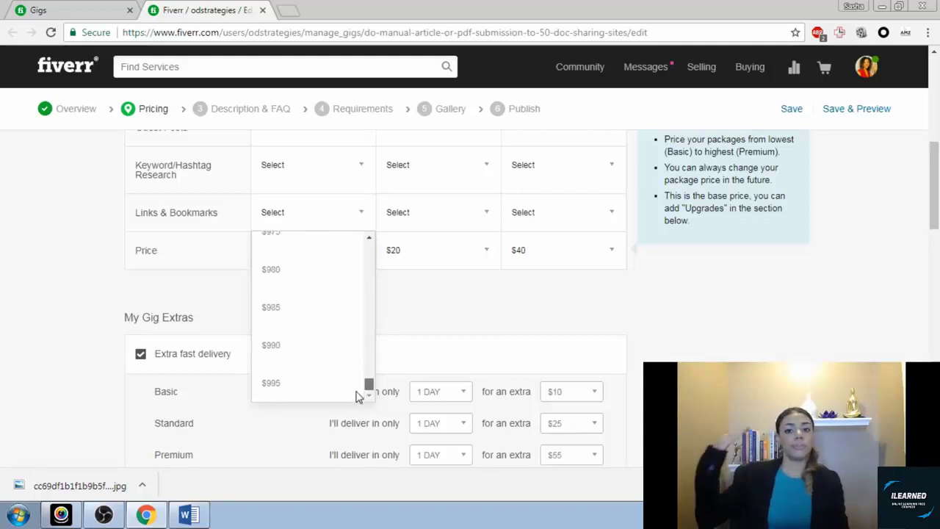
{"action": "left_click", "coordinate": [269, 382]}
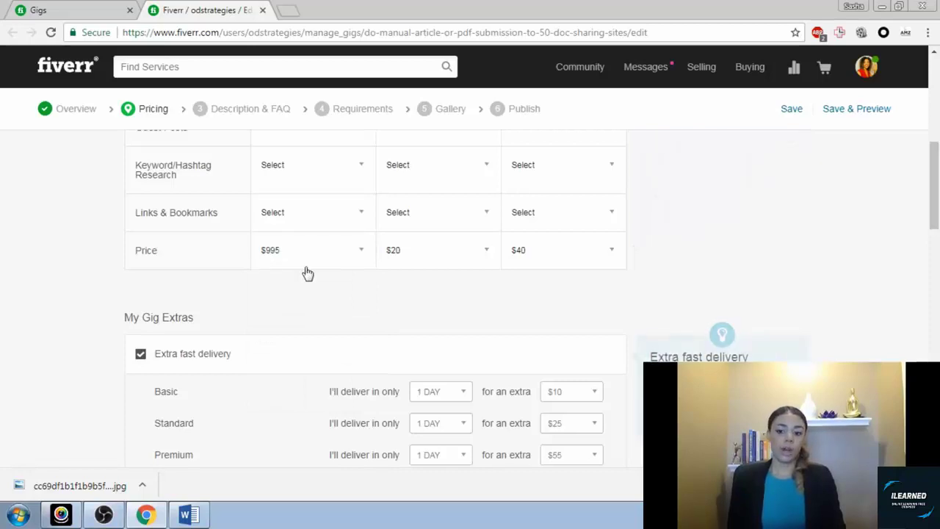
Try $5 as the Basic package's price and finally set it to $10
{"action": "left_click", "coordinate": [362, 254]}
{"action": "left_click_drag", "start_coordinate": [370, 389], "coordinate": [371, 243]}
{"action": "left_click", "coordinate": [267, 253]}
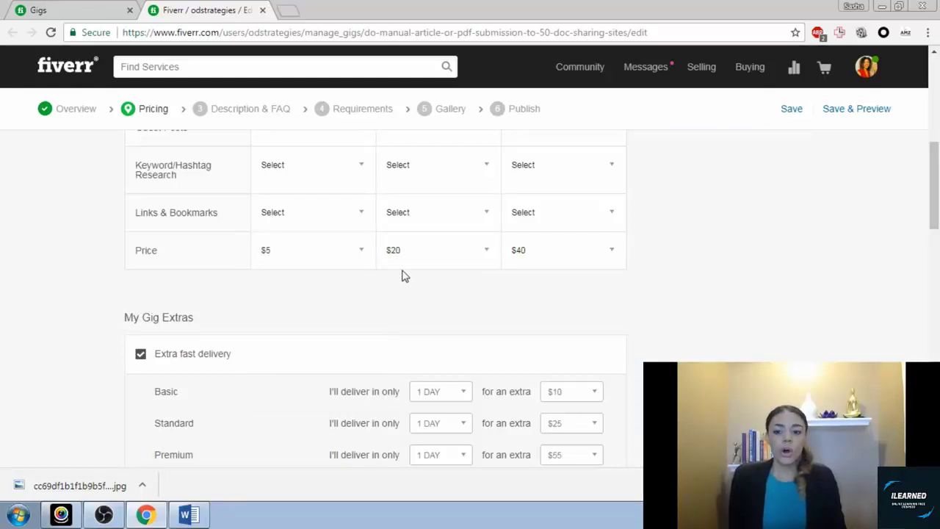
{"action": "left_click", "coordinate": [363, 254]}
{"action": "left_click", "coordinate": [270, 292]}
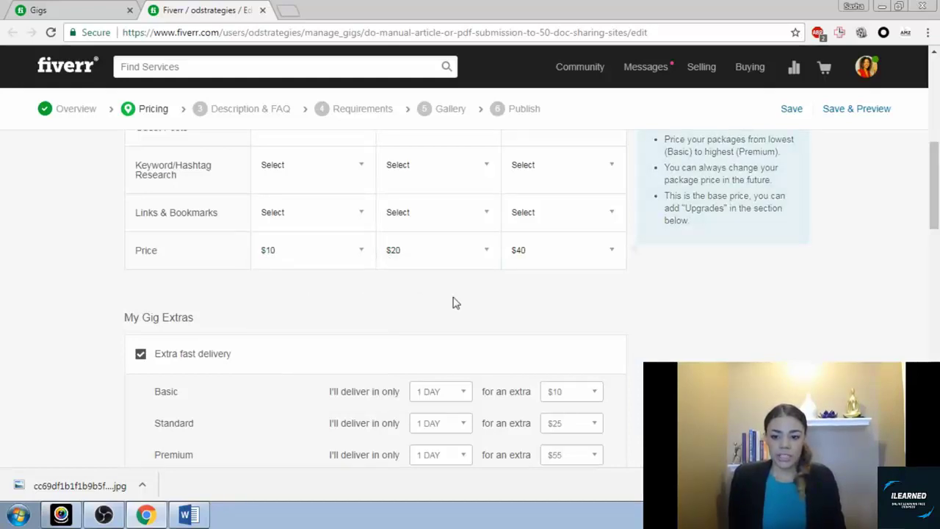
Review the package table and the My Gig Extras, from Extra fast delivery through the guest post, video sharing, image sharing and backlink extras
{"action": "scroll", "coordinate": [592, 305], "scroll_direction": "up", "scroll_amount": 4}
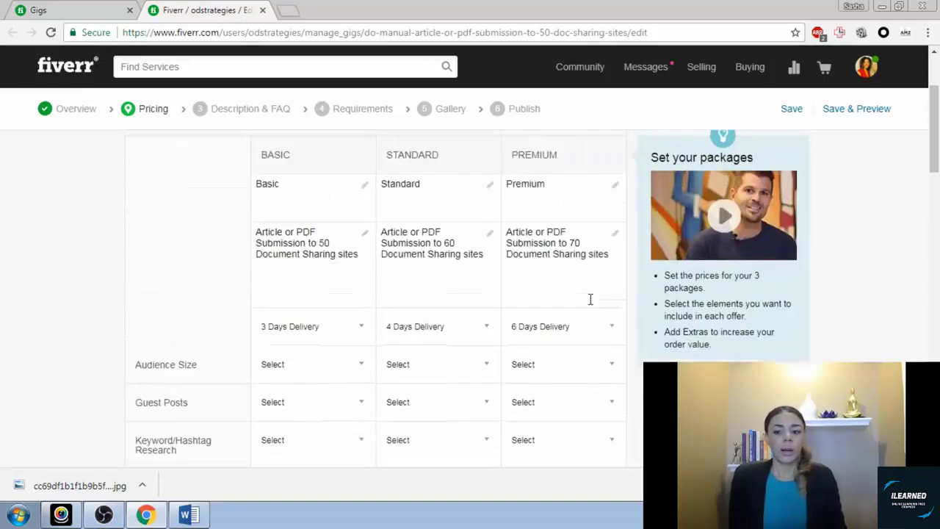
{"action": "scroll", "coordinate": [294, 301], "scroll_direction": "down", "scroll_amount": 3}
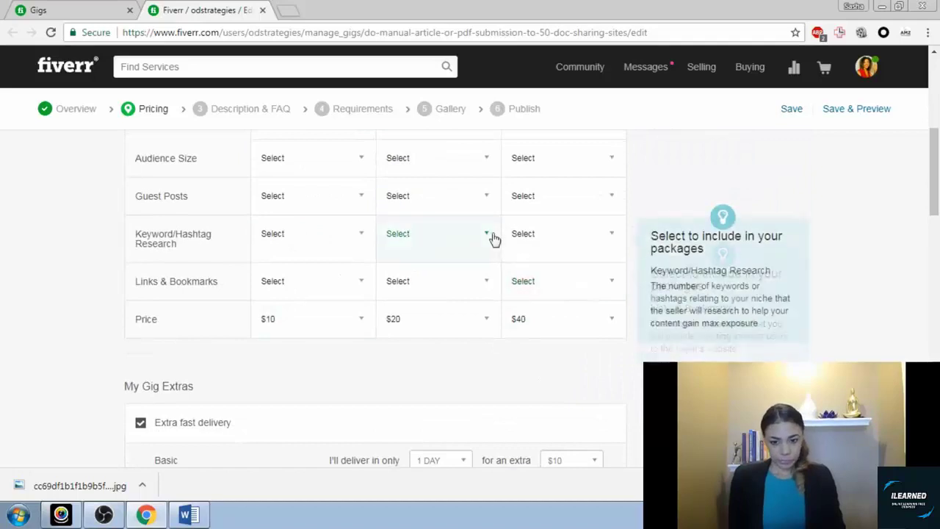
{"action": "scroll", "coordinate": [497, 238], "scroll_direction": "down", "scroll_amount": 5}
{"action": "scroll", "coordinate": [497, 239], "scroll_direction": "up", "scroll_amount": 3}
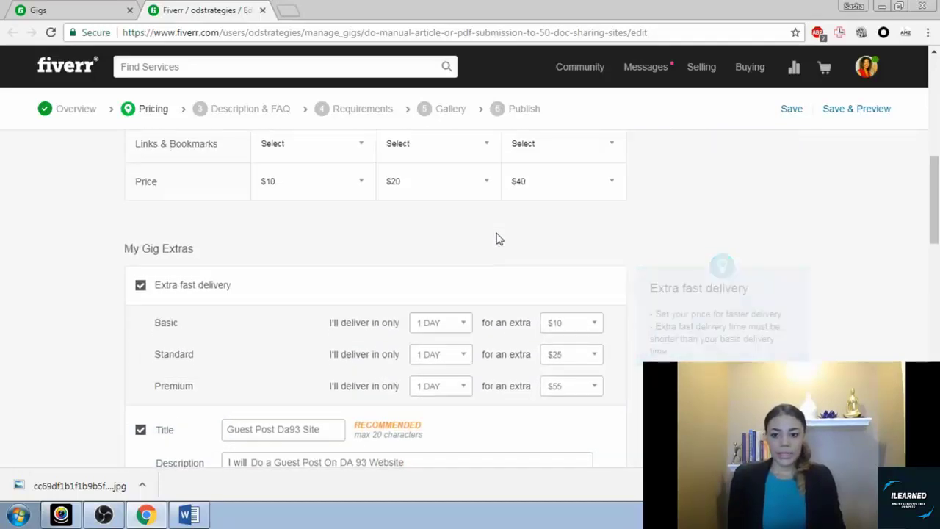
{"action": "scroll", "coordinate": [455, 237], "scroll_direction": "down", "scroll_amount": 1}
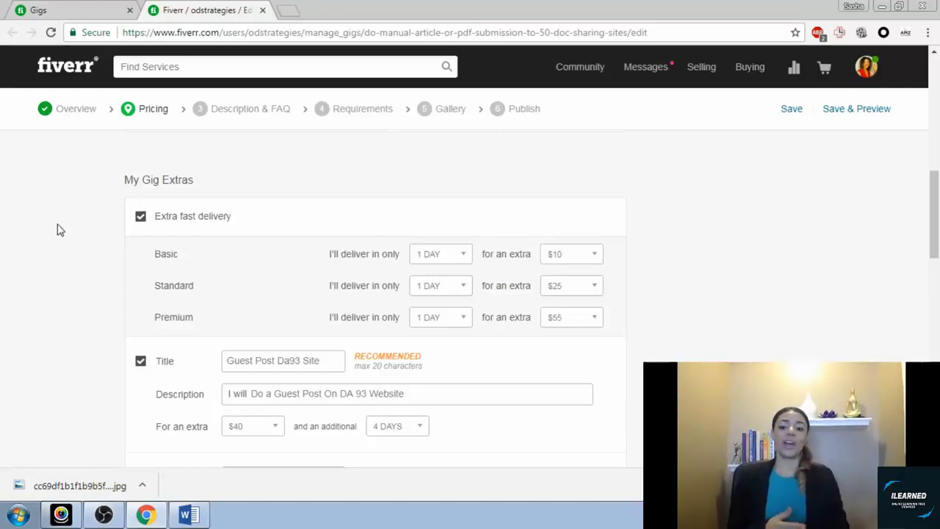
{"action": "scroll", "coordinate": [60, 230], "scroll_direction": "down", "scroll_amount": 6}
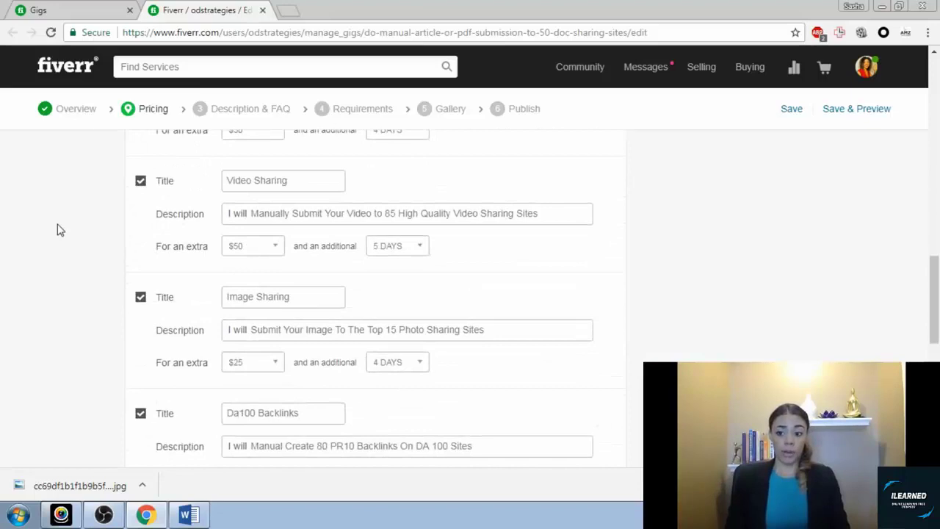
{"action": "scroll", "coordinate": [60, 230], "scroll_direction": "down", "scroll_amount": 3}
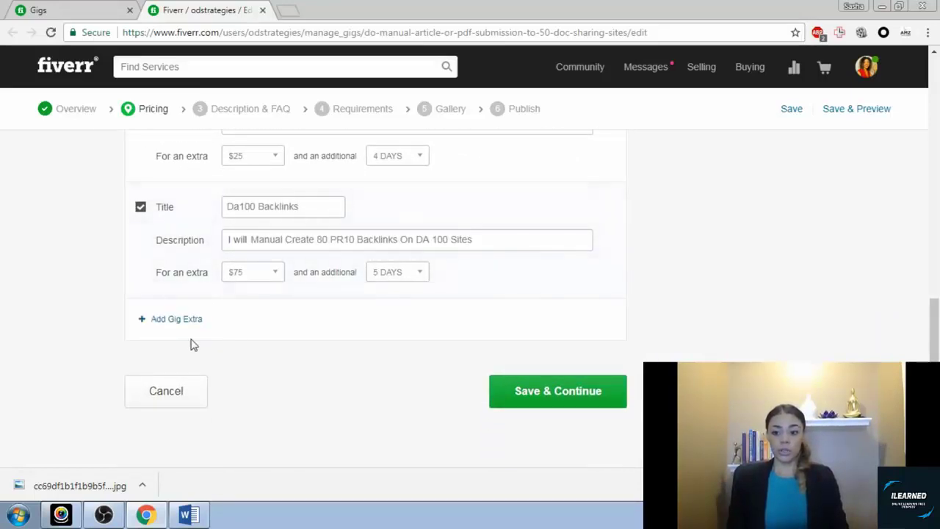
{"action": "scroll", "coordinate": [205, 301], "scroll_direction": "up", "scroll_amount": 8}
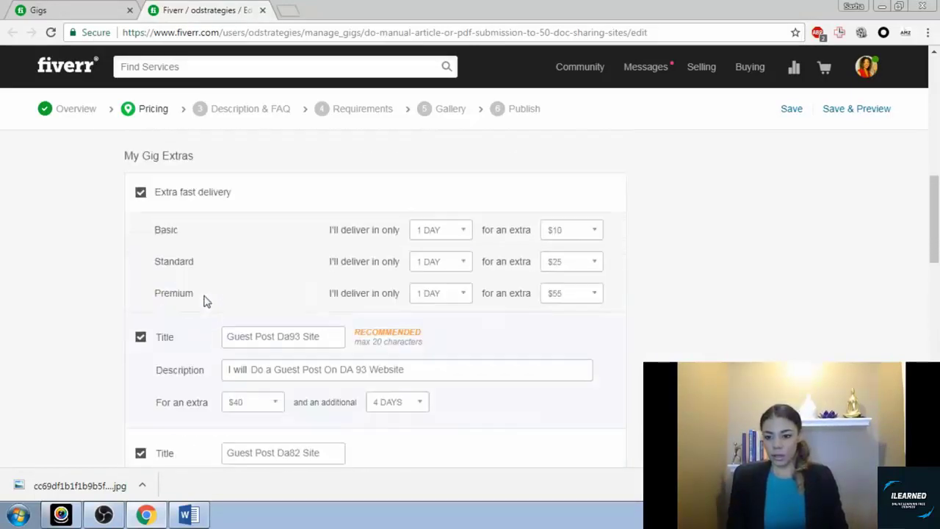
{"action": "scroll", "coordinate": [188, 331], "scroll_direction": "down", "scroll_amount": 4}
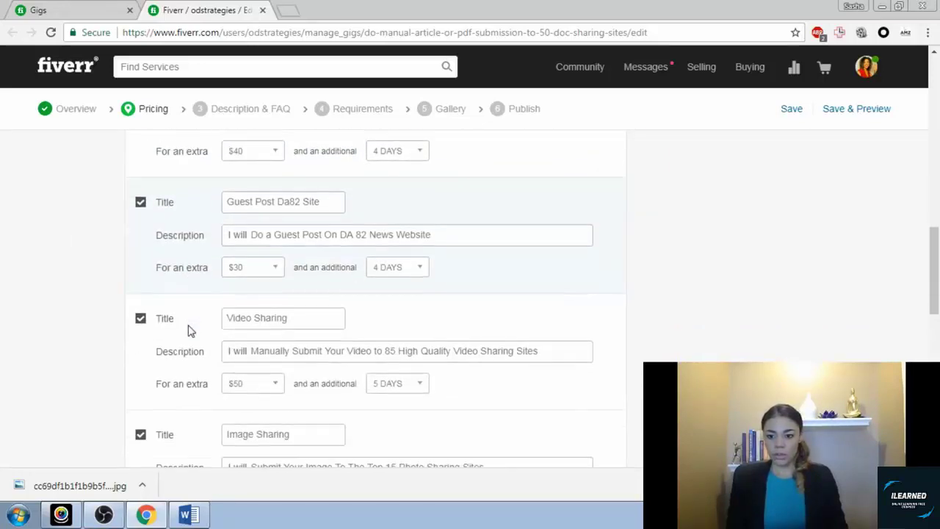
Add another blank gig extra below the Da100 Backlinks extra
{"action": "scroll", "coordinate": [188, 331], "scroll_direction": "down", "scroll_amount": 5}
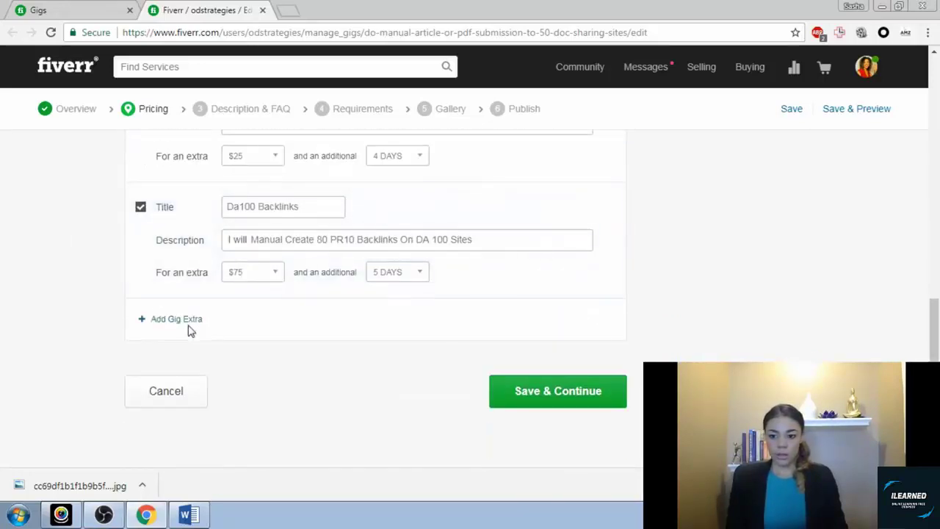
{"action": "left_click", "coordinate": [187, 323]}
{"action": "scroll", "coordinate": [184, 318], "scroll_direction": "down", "scroll_amount": 4}
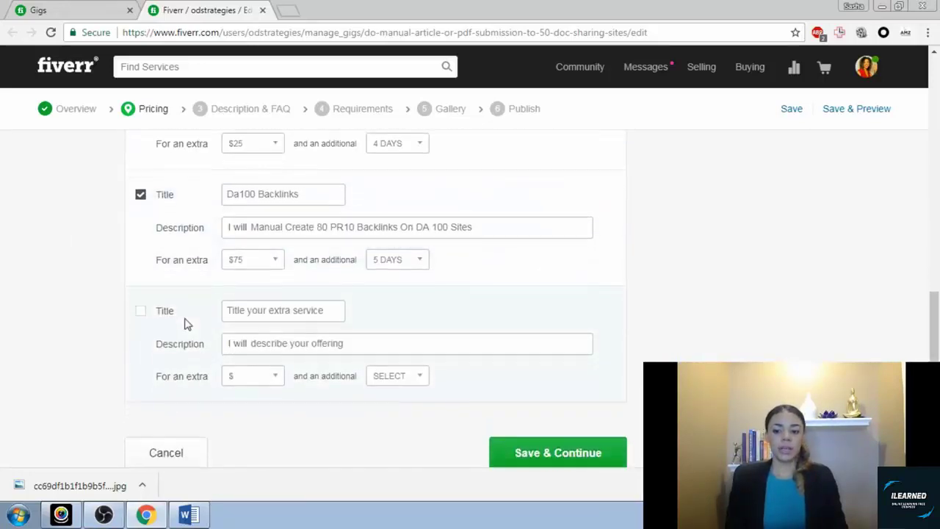
Review the My Gig Extras from Extra fast delivery to Da100 Backlinks, then the package descriptions, delivery times and prices
{"action": "scroll", "coordinate": [184, 318], "scroll_direction": "up", "scroll_amount": 2}
{"action": "scroll", "coordinate": [182, 314], "scroll_direction": "up", "scroll_amount": 10}
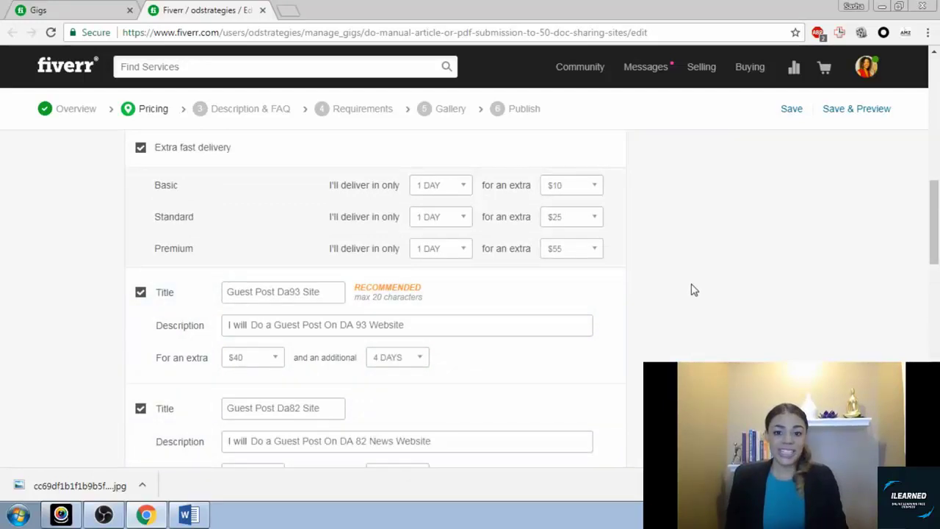
{"action": "scroll", "coordinate": [693, 289], "scroll_direction": "down", "scroll_amount": 1}
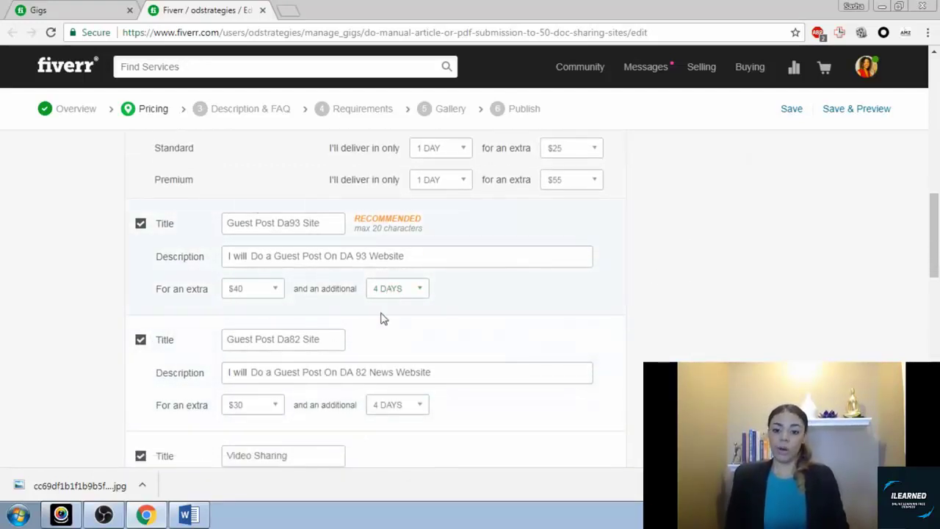
{"action": "scroll", "coordinate": [228, 206], "scroll_direction": "down", "scroll_amount": 1}
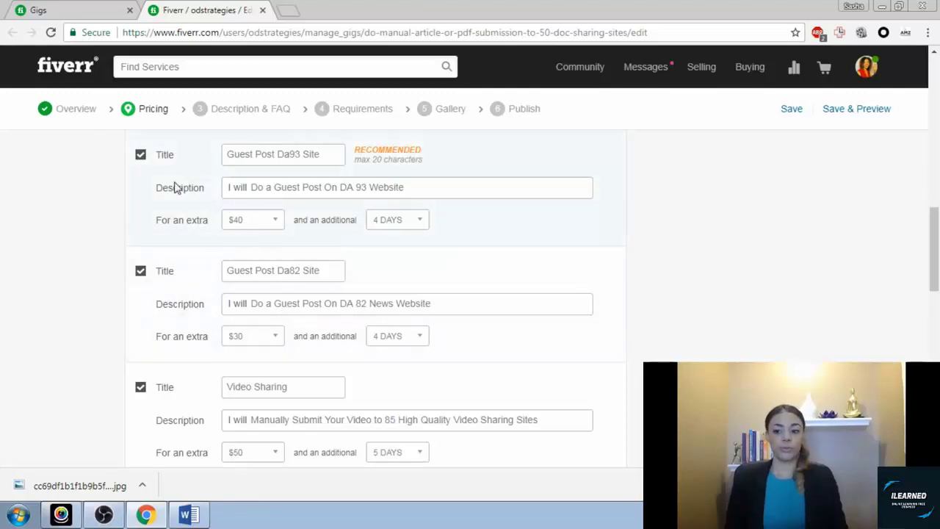
{"action": "scroll", "coordinate": [367, 355], "scroll_direction": "down", "scroll_amount": 3}
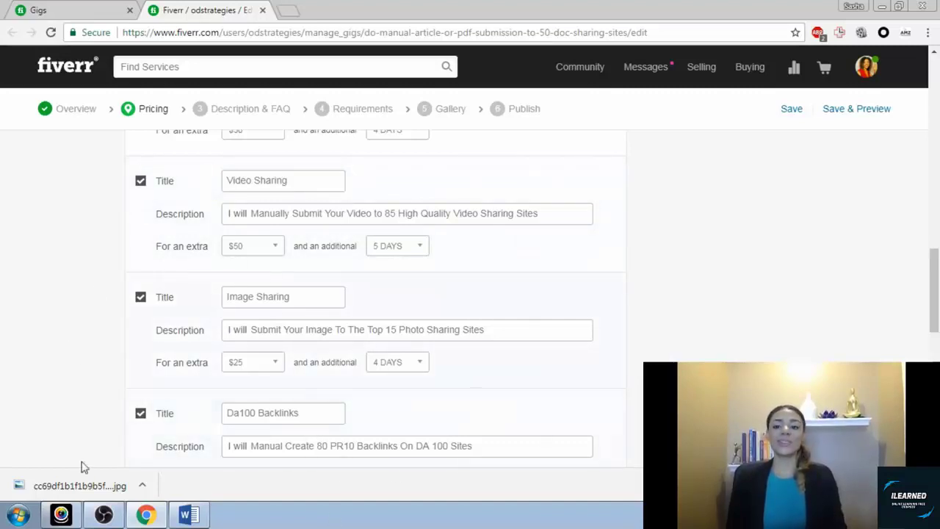
{"action": "scroll", "coordinate": [349, 197], "scroll_direction": "up", "scroll_amount": 10}
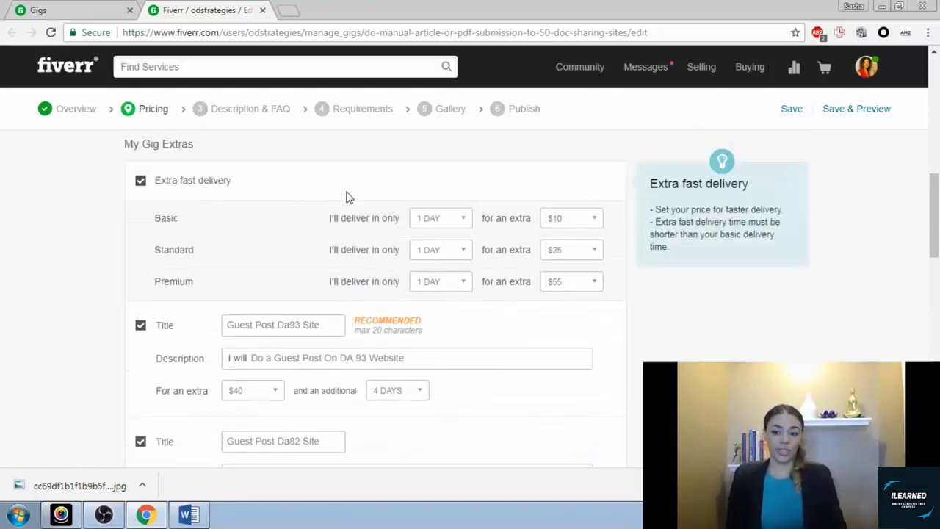
{"action": "scroll", "coordinate": [411, 213], "scroll_direction": "up", "scroll_amount": 5}
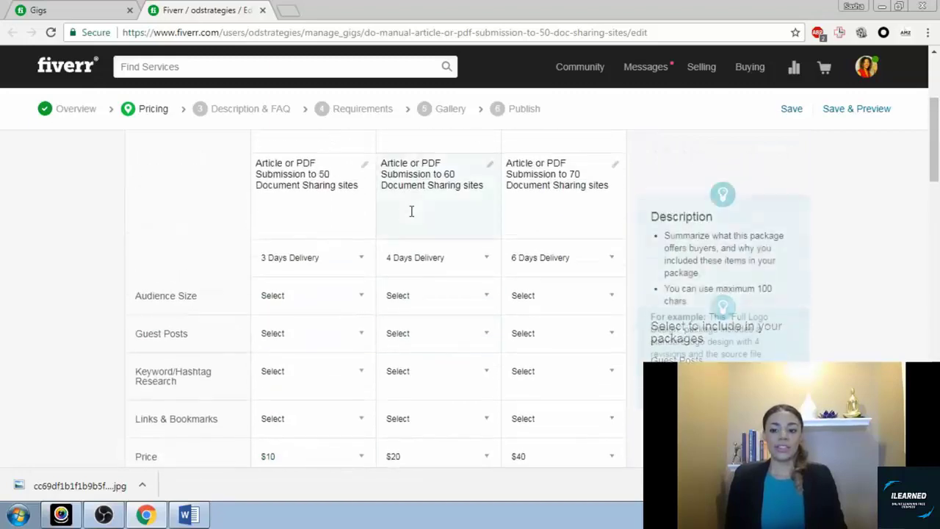
Save the pricing settings and continue to the gig's Description & FAQ stage
{"action": "scroll", "coordinate": [315, 368], "scroll_direction": "down", "scroll_amount": 10}
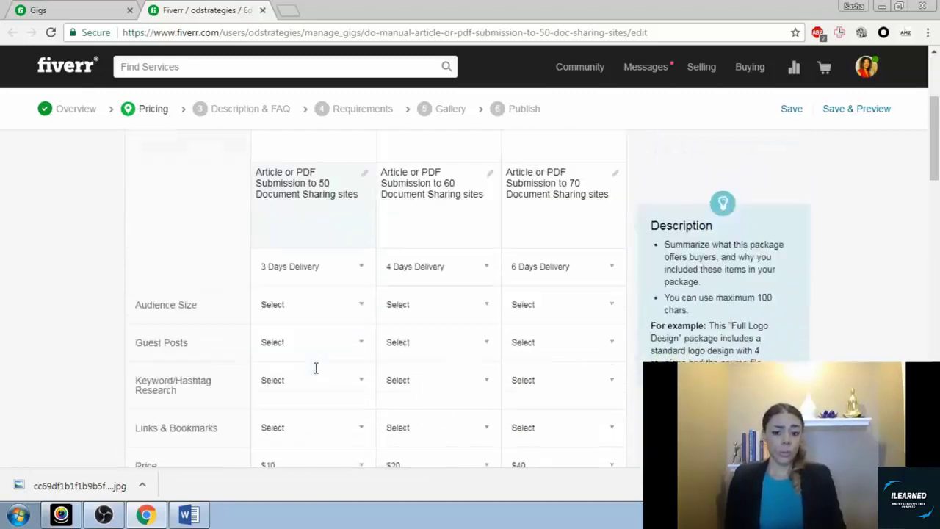
{"action": "scroll", "coordinate": [505, 354], "scroll_direction": "down", "scroll_amount": 10}
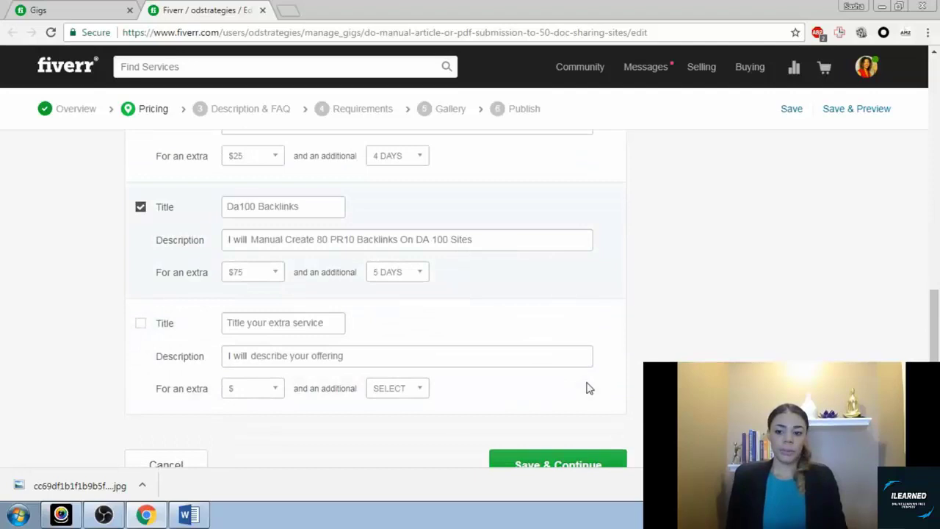
{"action": "left_click", "coordinate": [576, 463]}
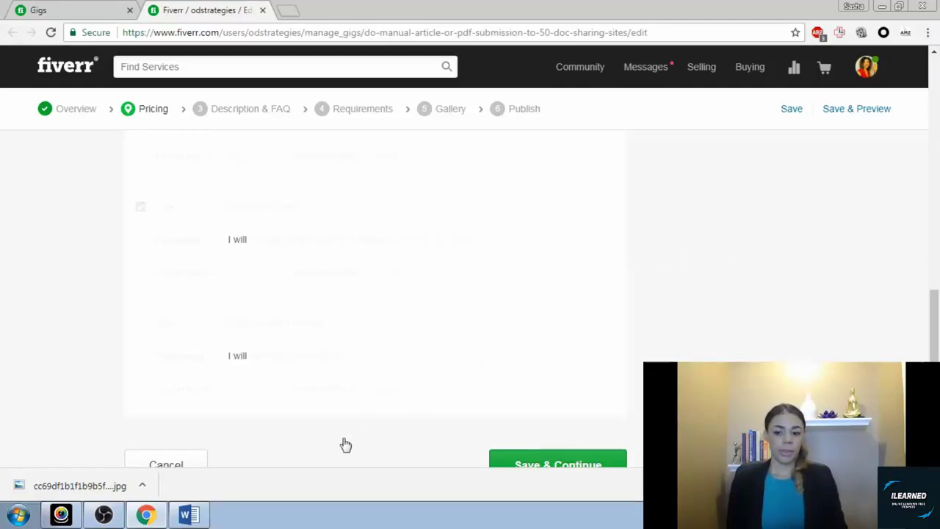
Switch to Word and bring up the New Fiverr Gigs document
{"action": "left_click", "coordinate": [189, 515]}
{"action": "scroll", "coordinate": [541, 289], "scroll_direction": "up", "scroll_amount": 1}
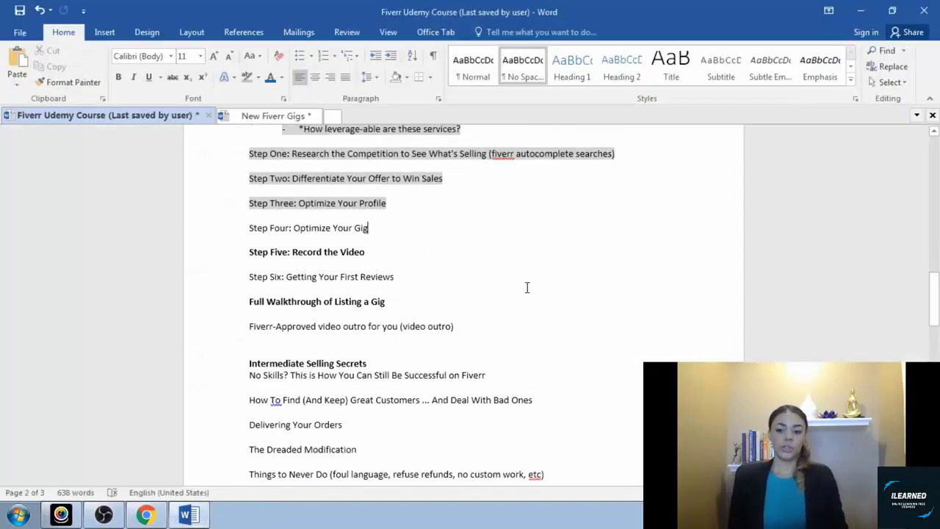
{"action": "scroll", "coordinate": [527, 288], "scroll_direction": "down", "scroll_amount": 4}
{"action": "left_click", "coordinate": [240, 115]}
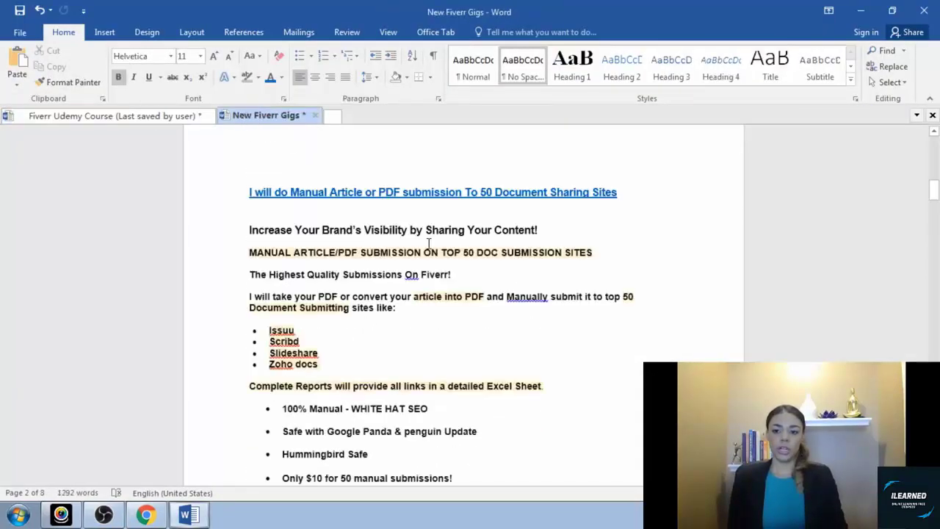
Read through the drafted Manual Article or PDF submission description, from its opening headline to the ordering requirements and satisfaction guarantee
{"action": "scroll", "coordinate": [385, 208], "scroll_direction": "down", "scroll_amount": 1}
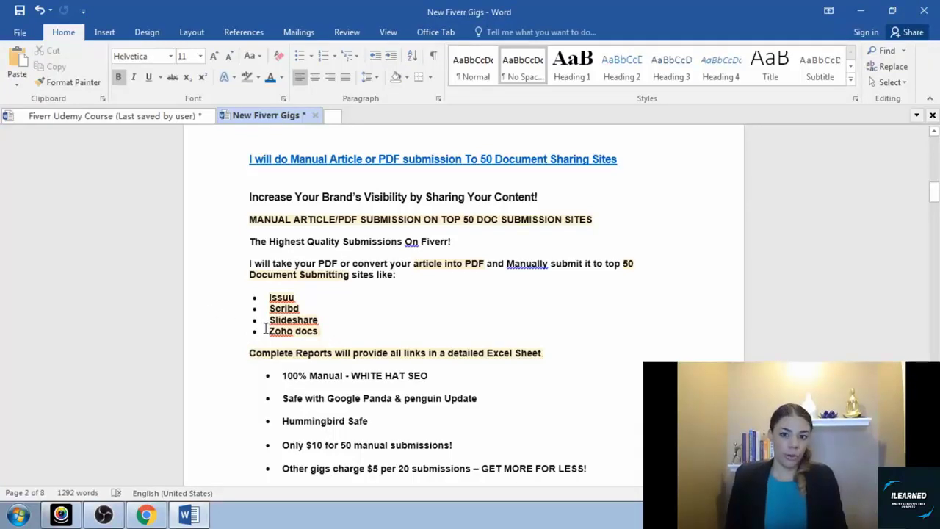
{"action": "scroll", "coordinate": [384, 305], "scroll_direction": "down", "scroll_amount": 2}
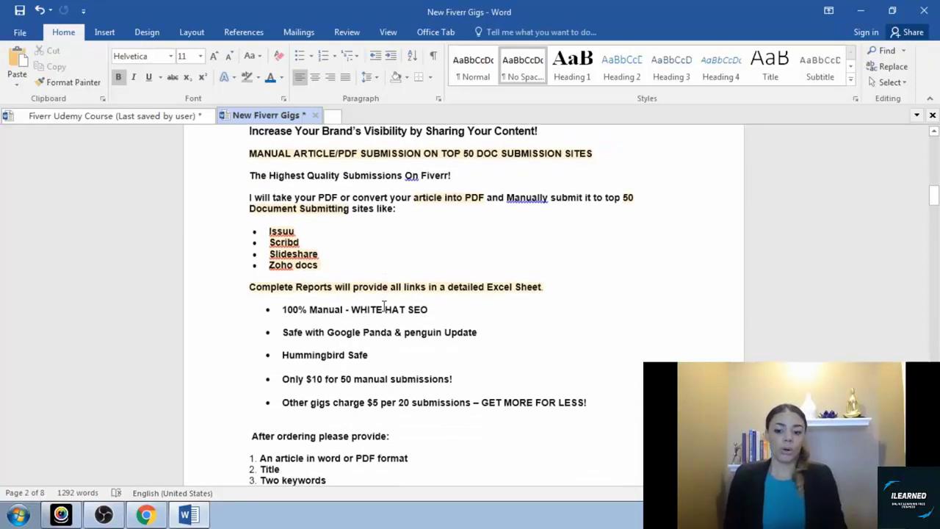
{"action": "scroll", "coordinate": [340, 327], "scroll_direction": "down", "scroll_amount": 2}
{"action": "scroll", "coordinate": [340, 326], "scroll_direction": "down", "scroll_amount": 1}
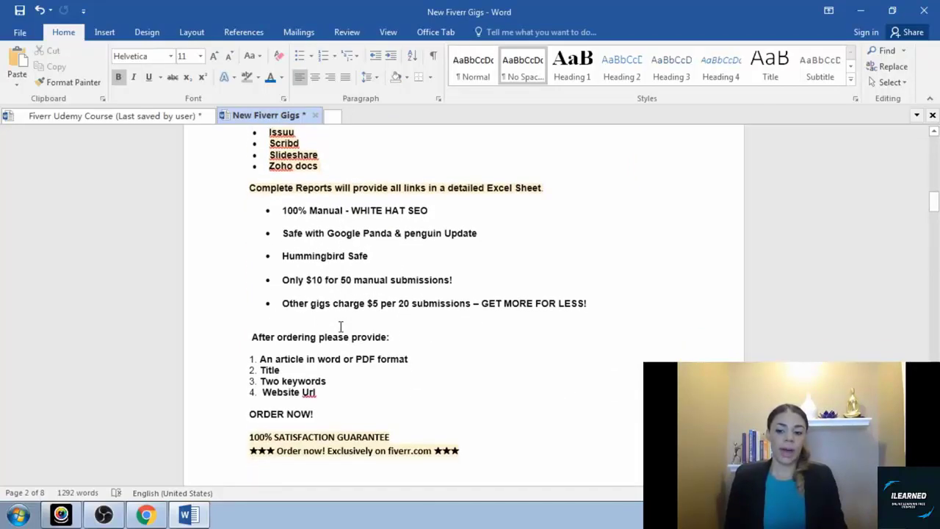
{"action": "scroll", "coordinate": [340, 326], "scroll_direction": "up", "scroll_amount": 4}
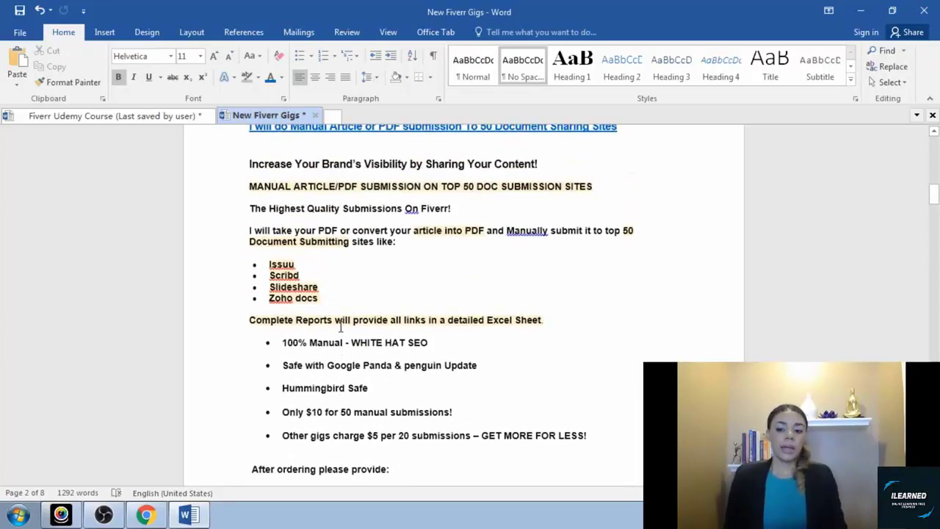
{"action": "scroll", "coordinate": [341, 326], "scroll_direction": "up", "scroll_amount": 2}
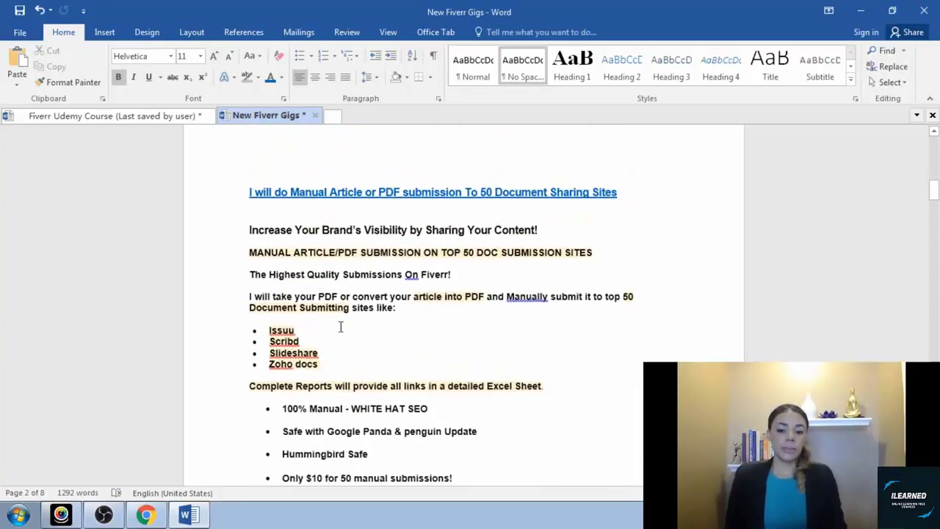
{"action": "left_click", "coordinate": [396, 308]}
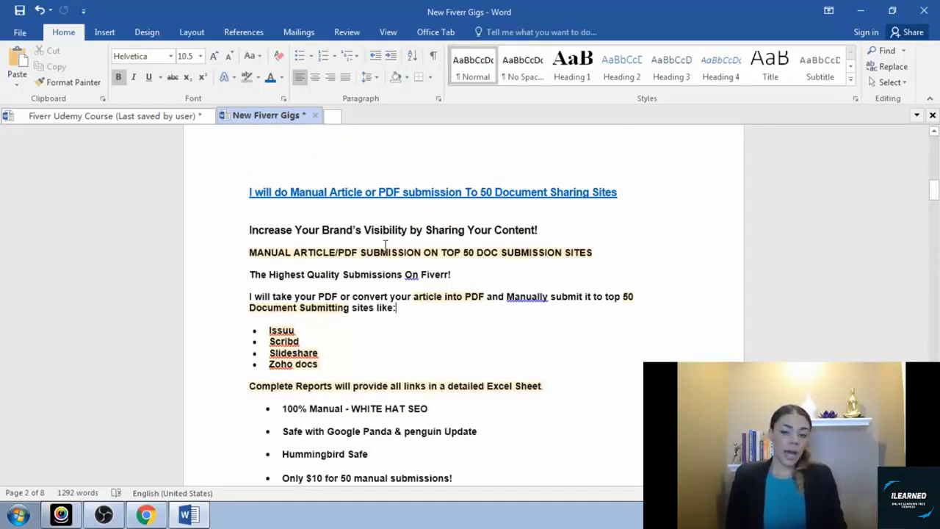
{"action": "scroll", "coordinate": [380, 315], "scroll_direction": "down", "scroll_amount": 5}
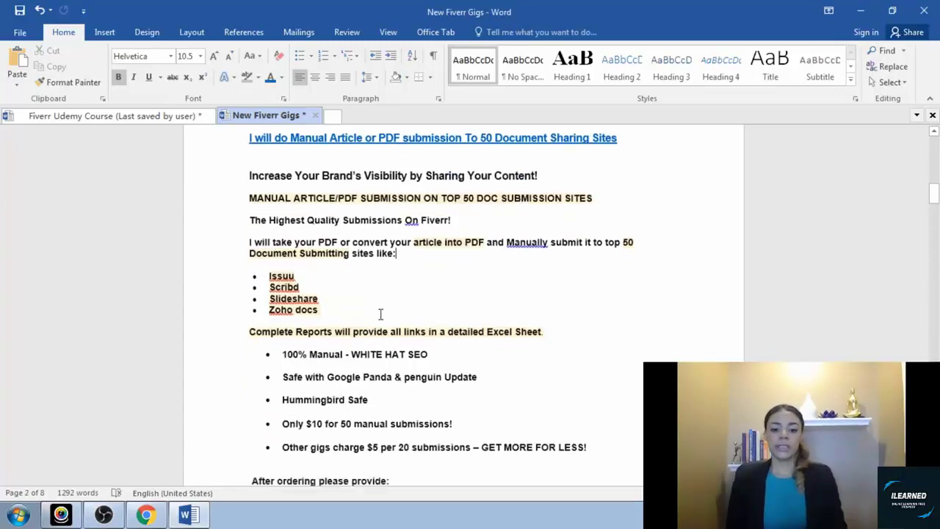
{"action": "scroll", "coordinate": [381, 315], "scroll_direction": "down", "scroll_amount": 3}
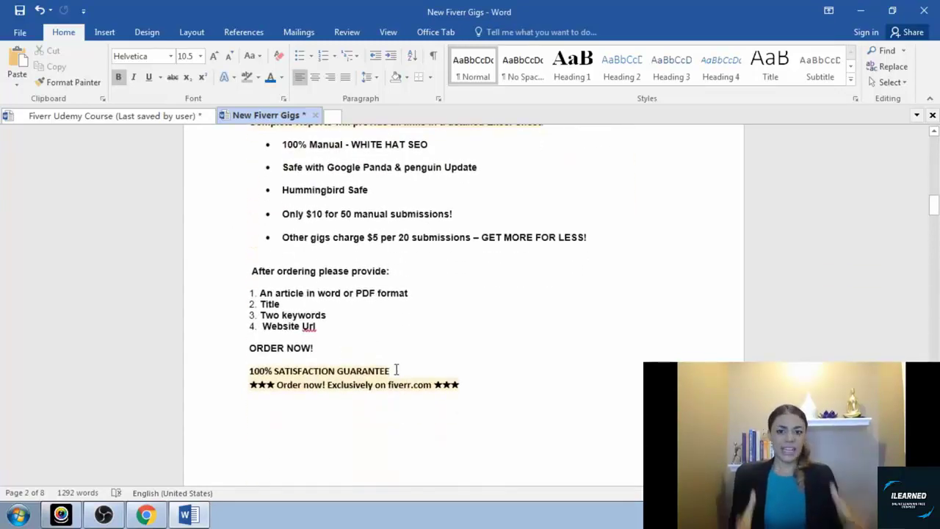
{"action": "scroll", "coordinate": [346, 359], "scroll_direction": "up", "scroll_amount": 2}
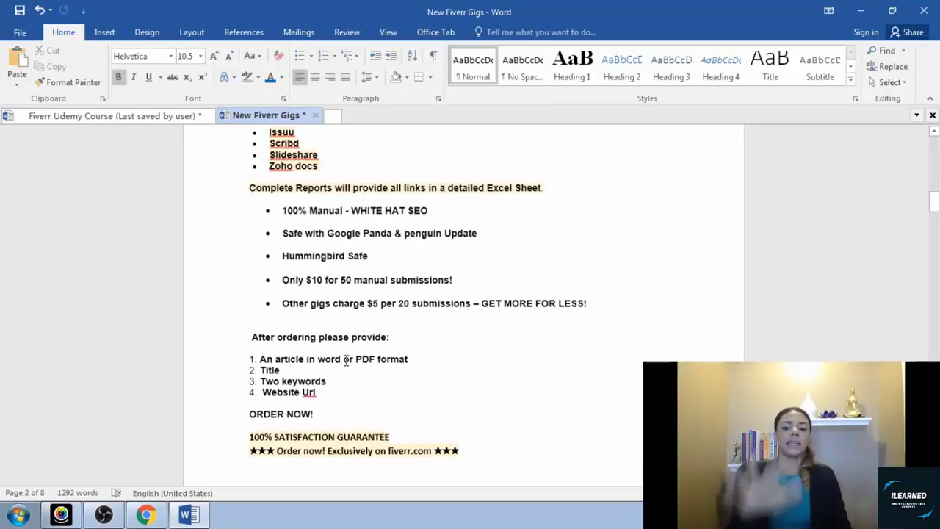
{"action": "scroll", "coordinate": [342, 356], "scroll_direction": "up", "scroll_amount": 1}
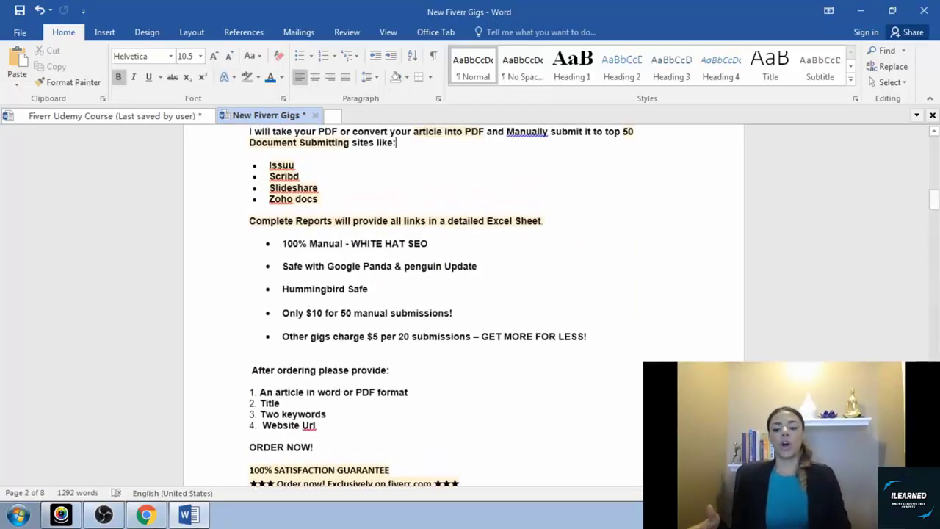
Return to the Fiverr gig in Chrome and remove the extra space before the star on the description's Issuu line
{"action": "key", "text": "alt+Tab"}
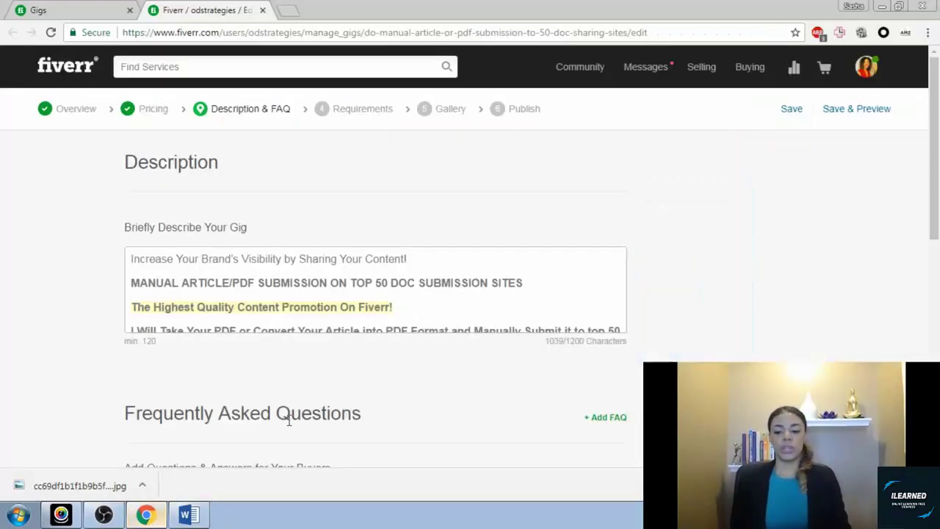
{"action": "left_click", "coordinate": [491, 287]}
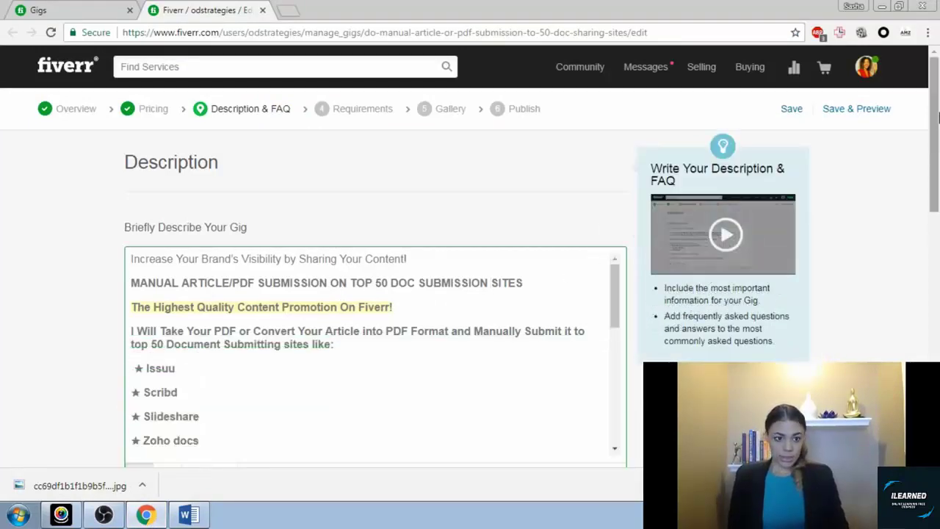
{"action": "left_click_drag", "start_coordinate": [939, 118], "coordinate": [935, 154]}
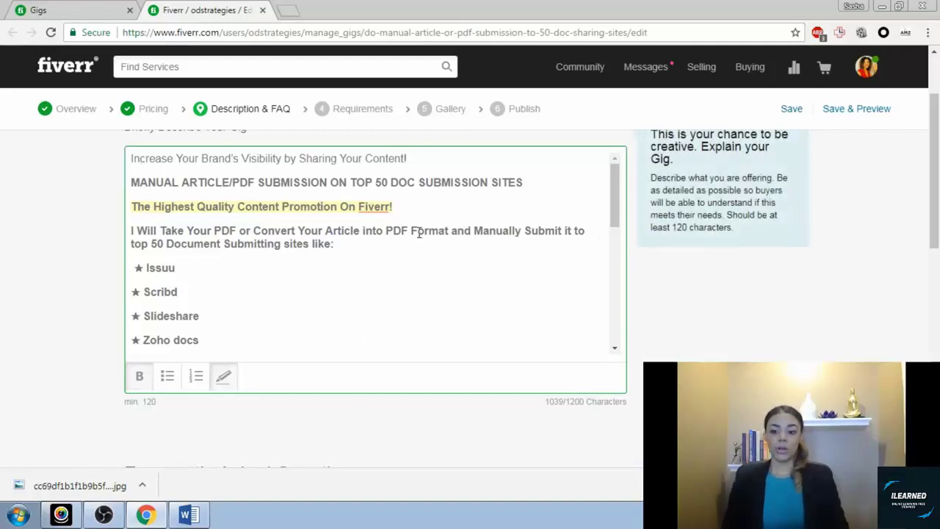
{"action": "left_click", "coordinate": [136, 267]}
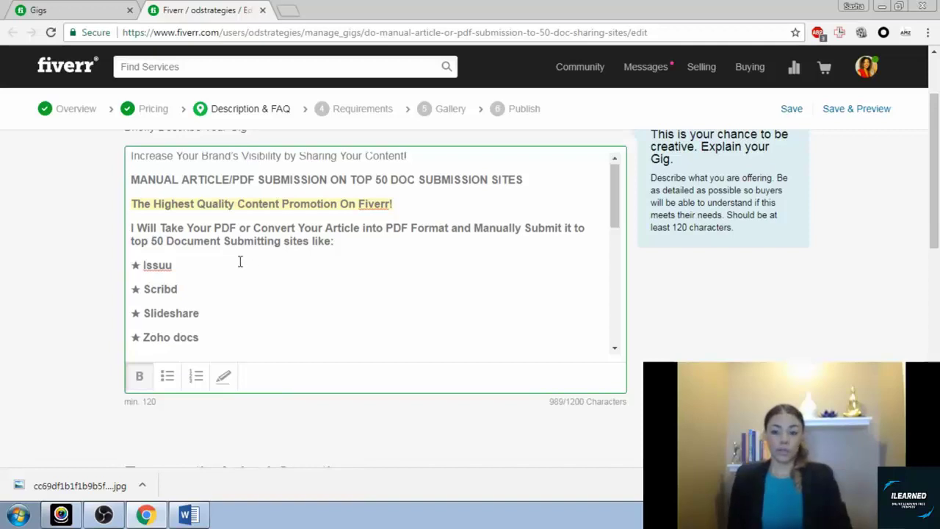
Examine the gig description's star symbols, highlighted headings, feature bullets, ordering requirements and closing call to order
{"action": "scroll", "coordinate": [239, 261], "scroll_direction": "down", "scroll_amount": 2}
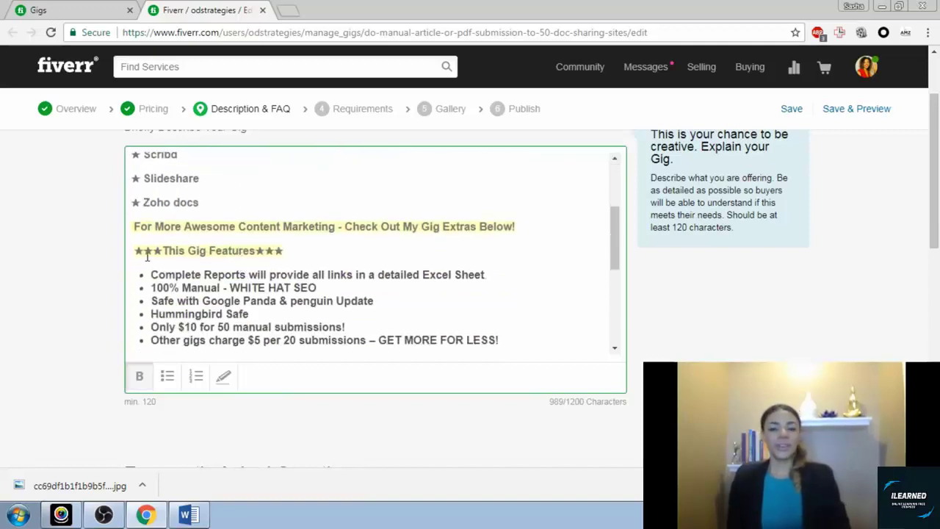
{"action": "left_click_drag", "start_coordinate": [140, 253], "coordinate": [134, 252]}
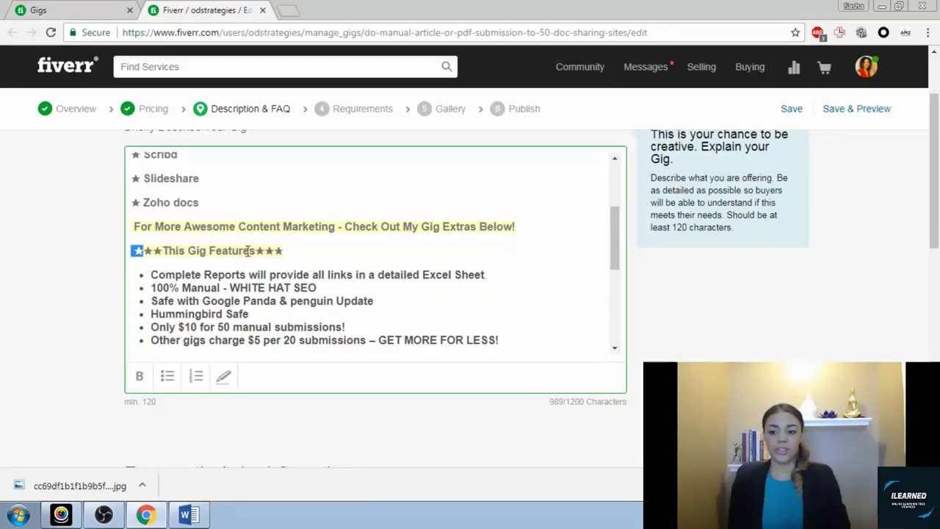
{"action": "left_click_drag", "start_coordinate": [283, 253], "coordinate": [276, 253]}
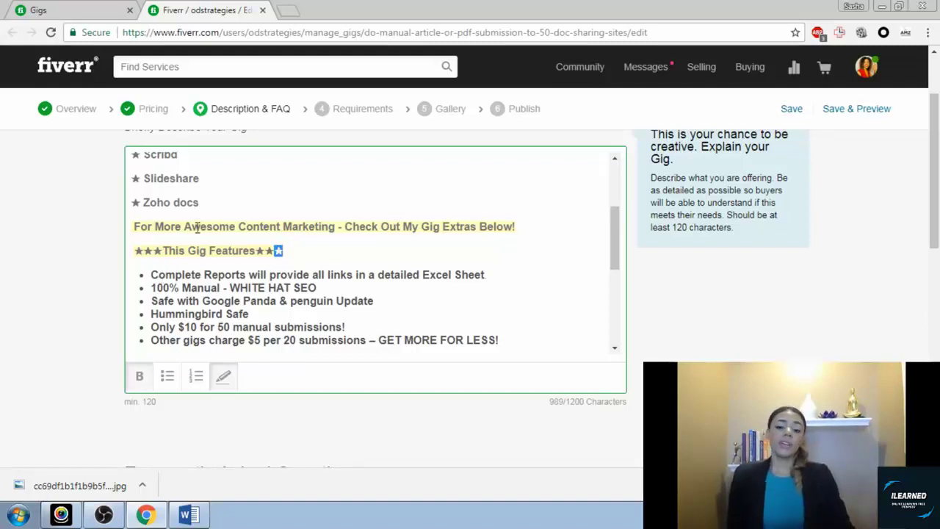
{"action": "scroll", "coordinate": [197, 227], "scroll_direction": "up", "scroll_amount": 6}
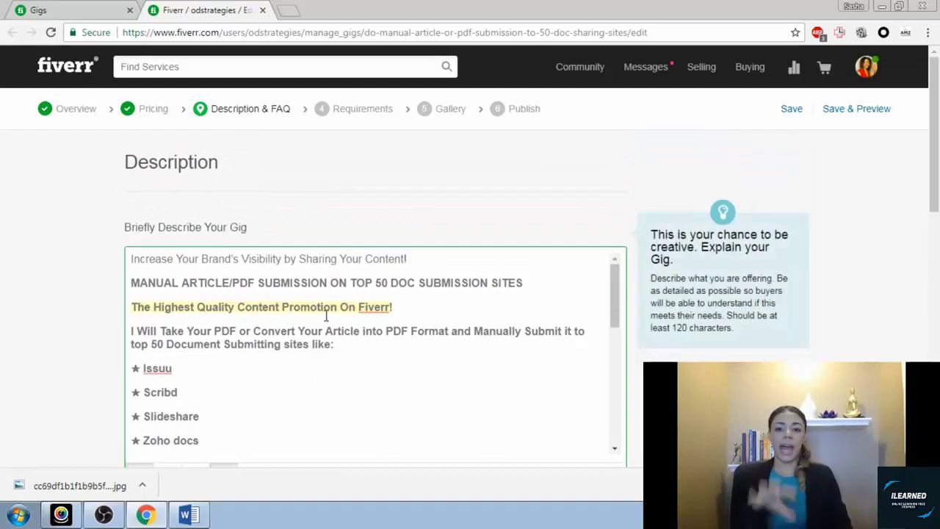
{"action": "scroll", "coordinate": [449, 227], "scroll_direction": "down", "scroll_amount": 1}
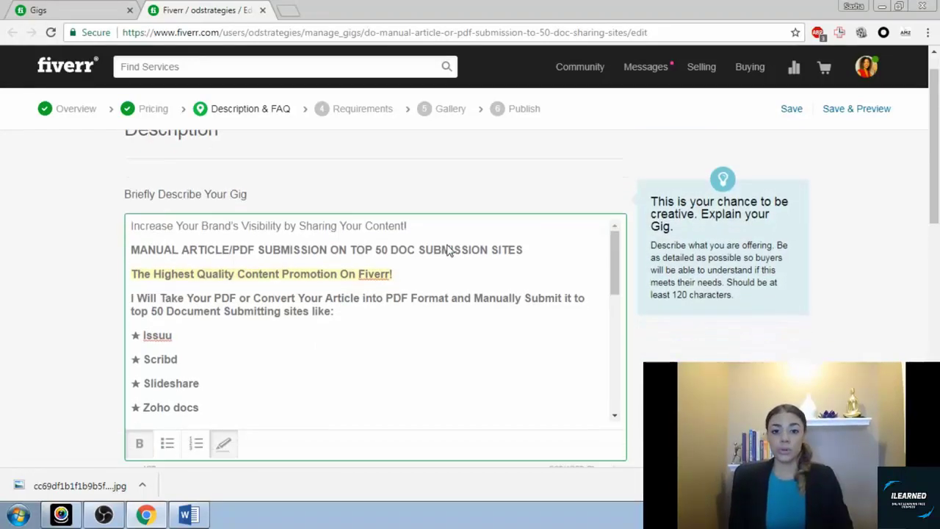
{"action": "scroll", "coordinate": [439, 266], "scroll_direction": "down", "scroll_amount": 3}
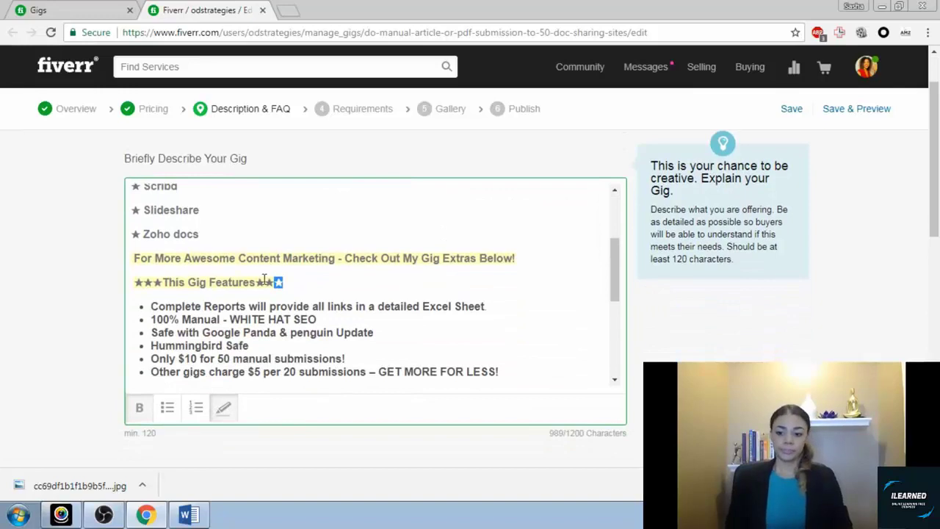
{"action": "scroll", "coordinate": [344, 305], "scroll_direction": "down", "scroll_amount": 3}
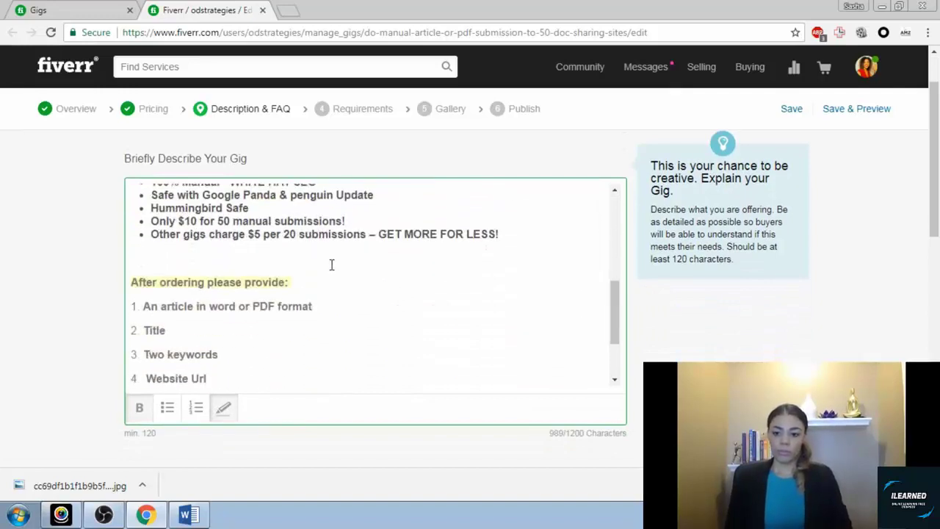
{"action": "scroll", "coordinate": [266, 262], "scroll_direction": "down", "scroll_amount": 2}
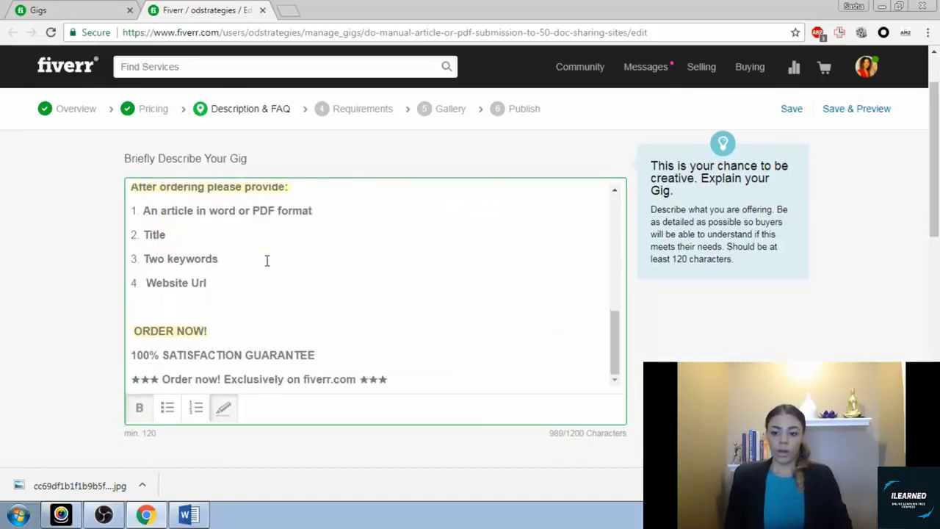
Review the gig description from the document site list to the closing order call, its character count and the Frequently Asked Questions section
{"action": "scroll", "coordinate": [266, 262], "scroll_direction": "down", "scroll_amount": 3}
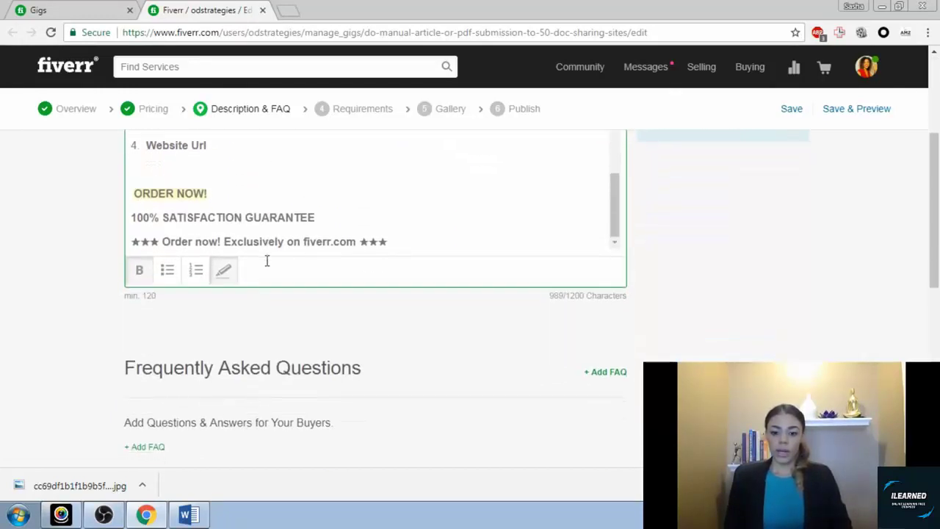
{"action": "left_click", "coordinate": [553, 296]}
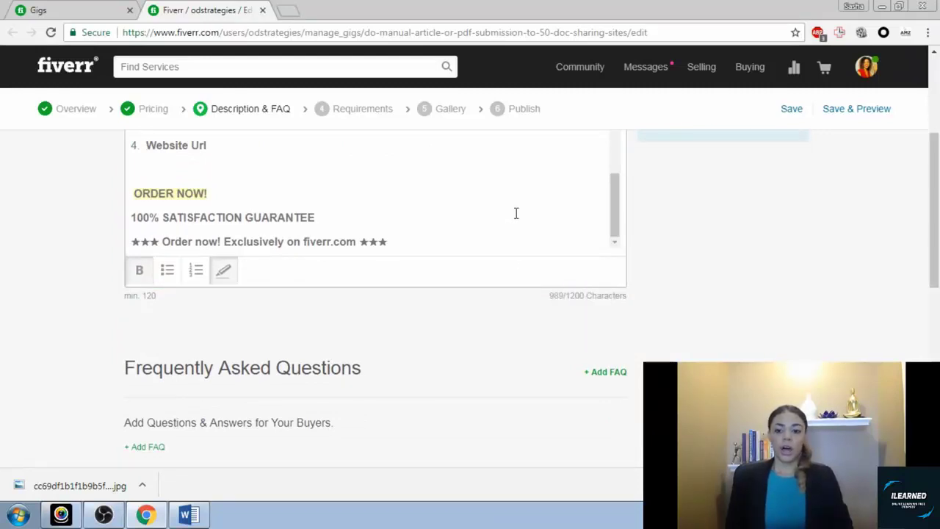
{"action": "scroll", "coordinate": [516, 213], "scroll_direction": "up", "scroll_amount": 8}
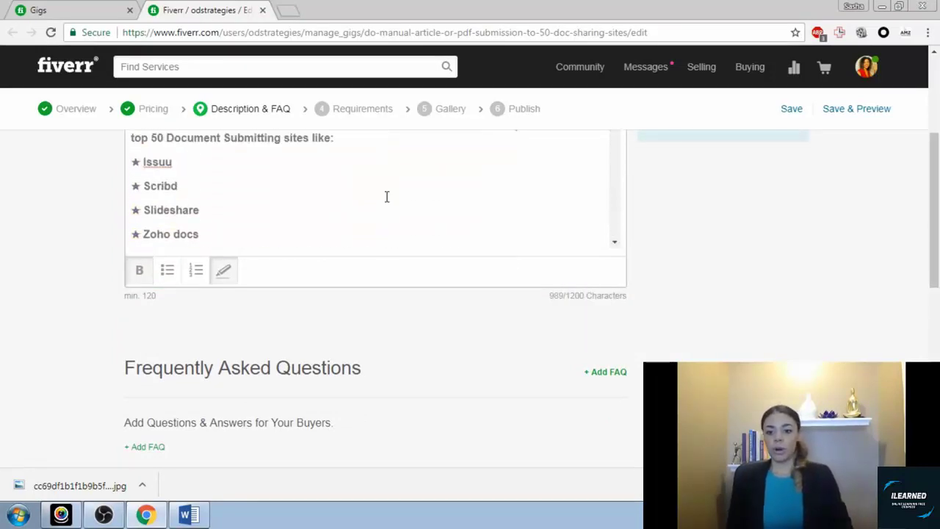
{"action": "scroll", "coordinate": [386, 197], "scroll_direction": "up", "scroll_amount": 3}
{"action": "scroll", "coordinate": [268, 301], "scroll_direction": "down", "scroll_amount": 1}
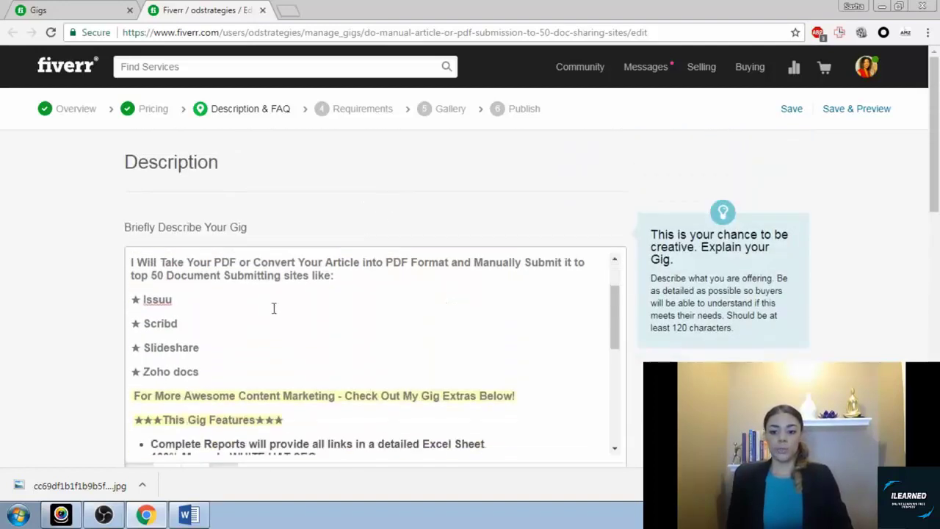
{"action": "scroll", "coordinate": [273, 309], "scroll_direction": "down", "scroll_amount": 5}
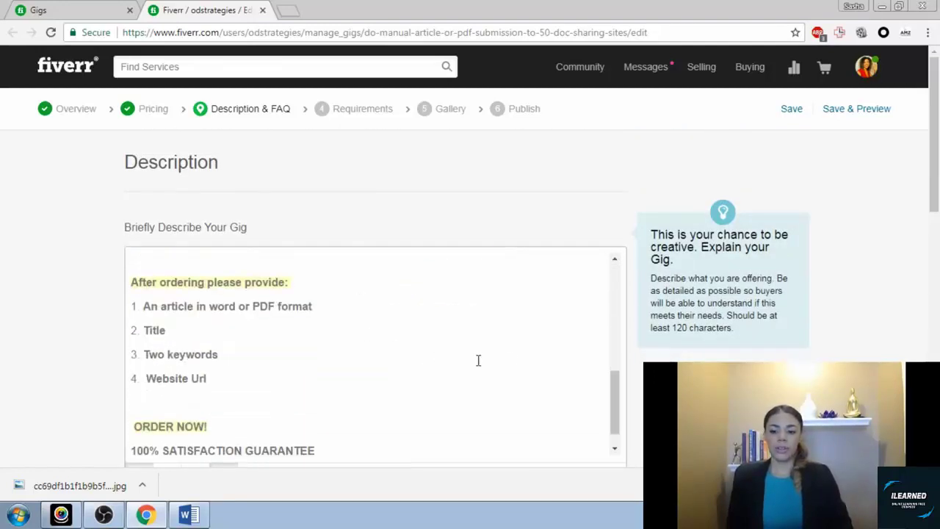
{"action": "scroll", "coordinate": [445, 346], "scroll_direction": "down", "scroll_amount": 2}
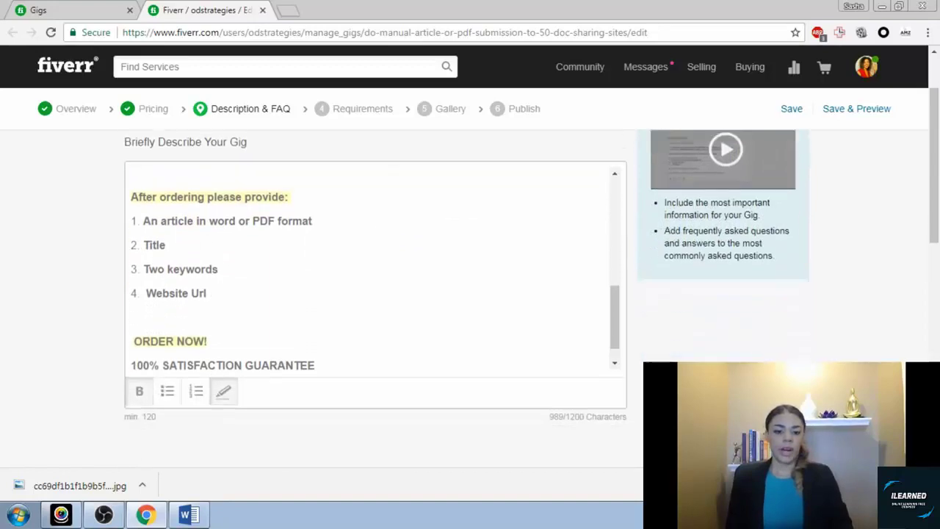
{"action": "scroll", "coordinate": [563, 330], "scroll_direction": "down", "scroll_amount": 3}
{"action": "scroll", "coordinate": [454, 272], "scroll_direction": "down", "scroll_amount": 1}
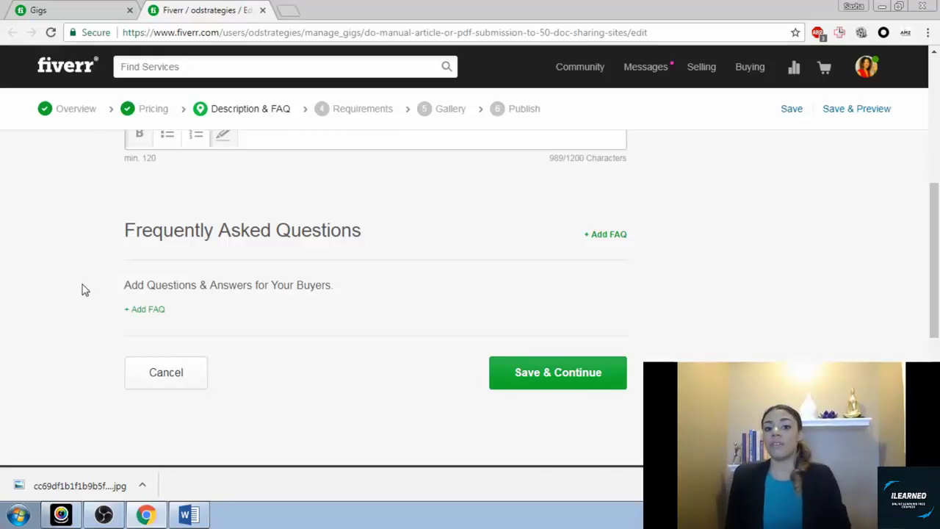
Save the gig's description without adding any FAQ and continue to the buyer requirements
{"action": "mouse_move", "coordinate": [174, 312]}
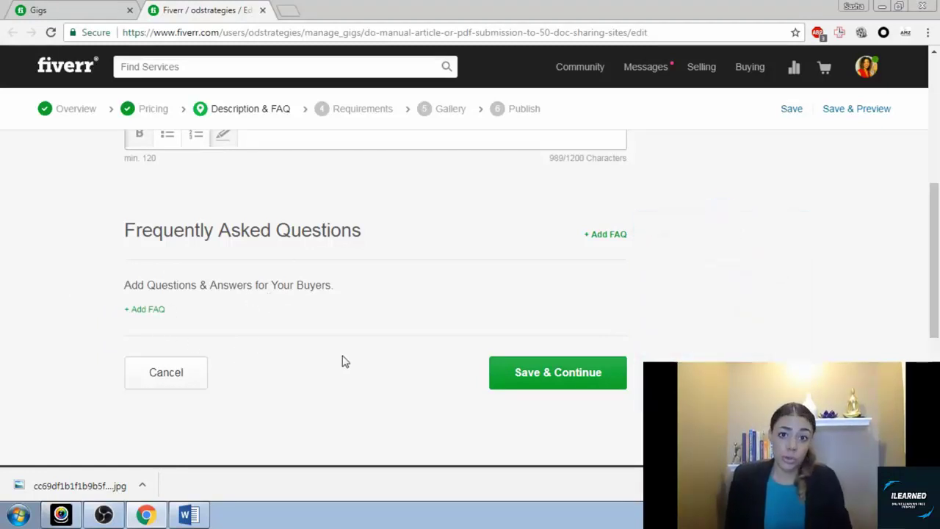
{"action": "mouse_move", "coordinate": [349, 330]}
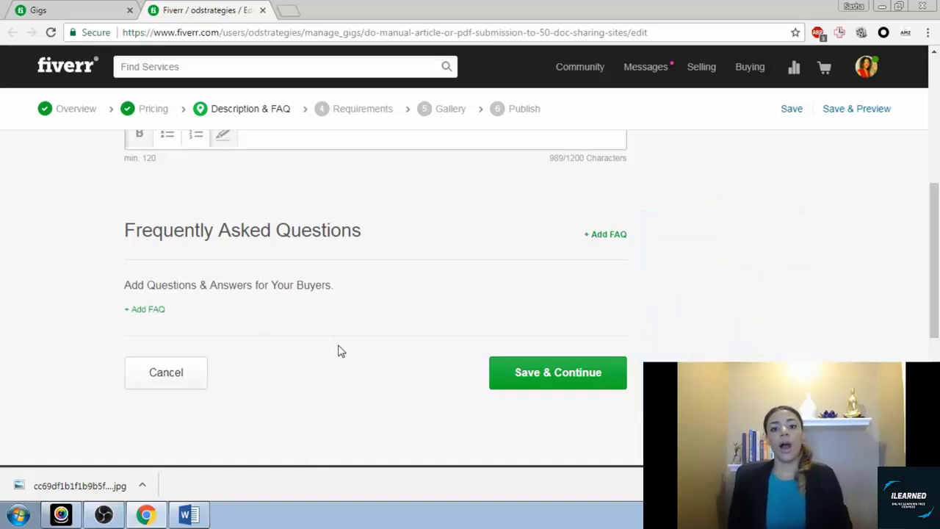
{"action": "left_click", "coordinate": [528, 375]}
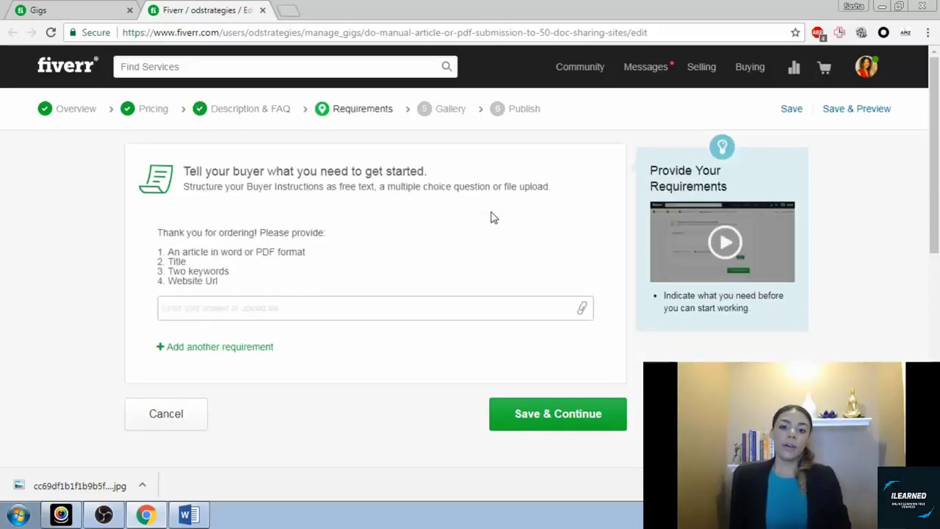
Open the existing buyer requirement for editing and read through its list of items to provide
{"action": "mouse_move", "coordinate": [354, 222]}
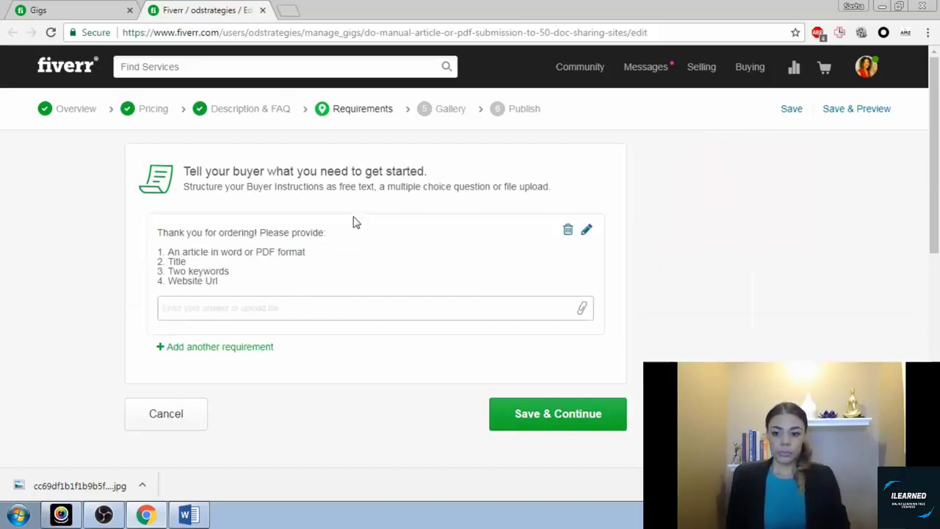
{"action": "scroll", "coordinate": [352, 221], "scroll_direction": "down", "scroll_amount": 2}
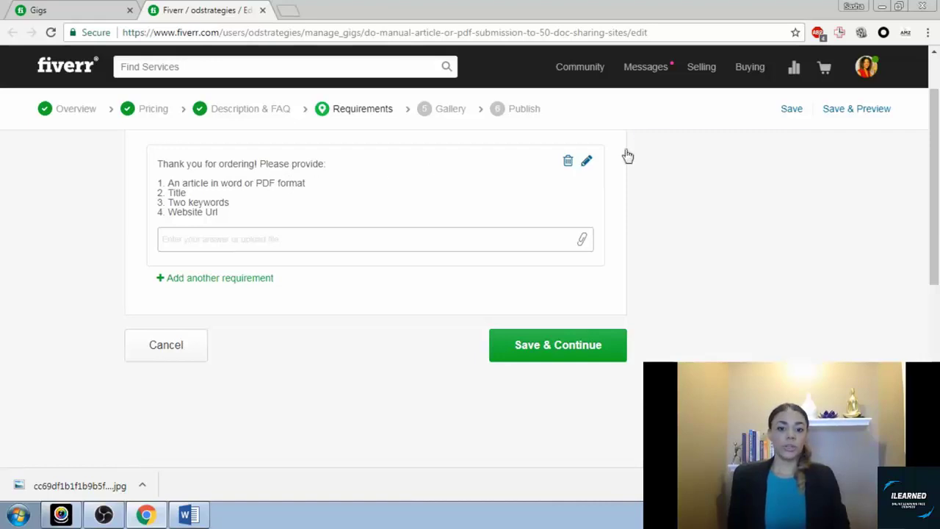
{"action": "left_click", "coordinate": [587, 164]}
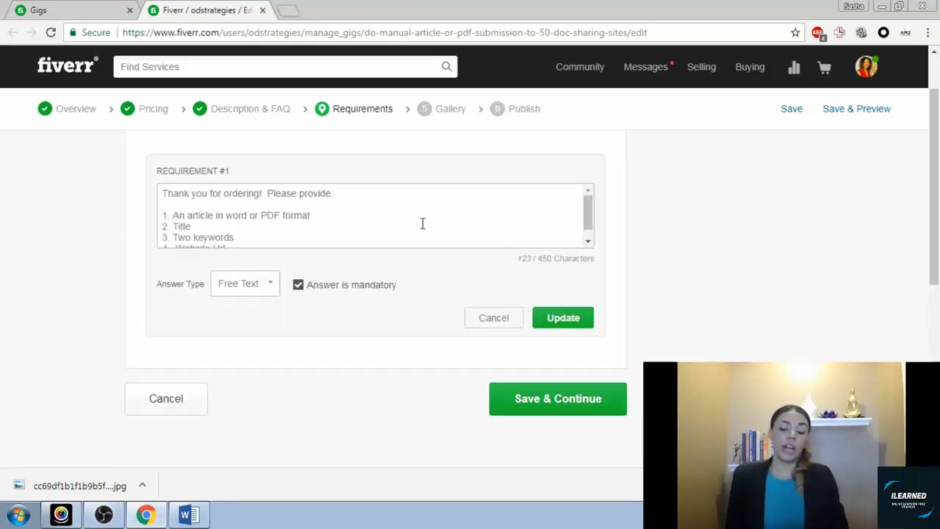
{"action": "left_click", "coordinate": [378, 197]}
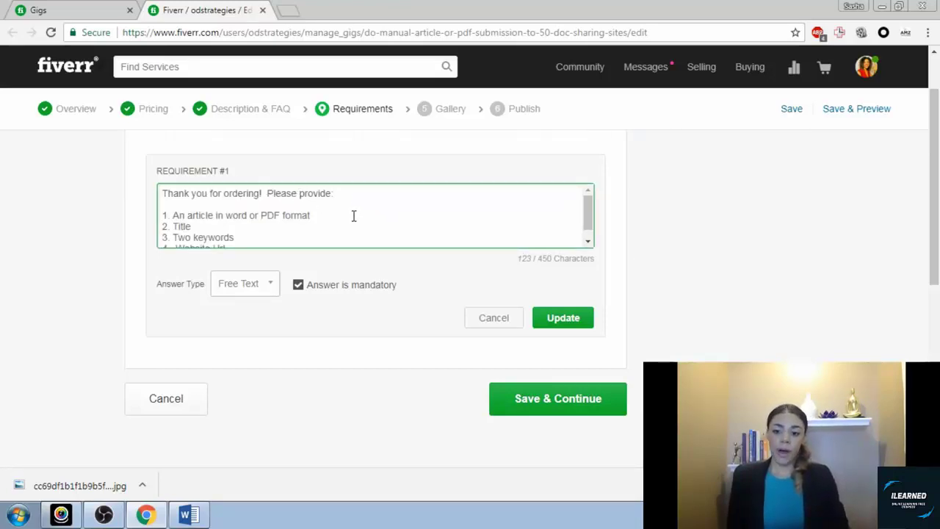
{"action": "scroll", "coordinate": [351, 214], "scroll_direction": "down", "scroll_amount": 1}
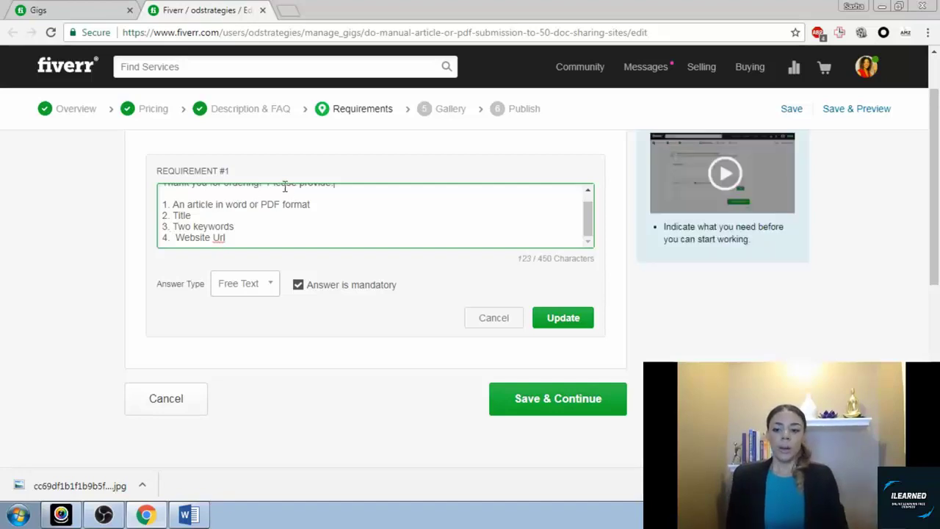
{"action": "key", "text": "Return"}
{"action": "key", "text": "Return"}
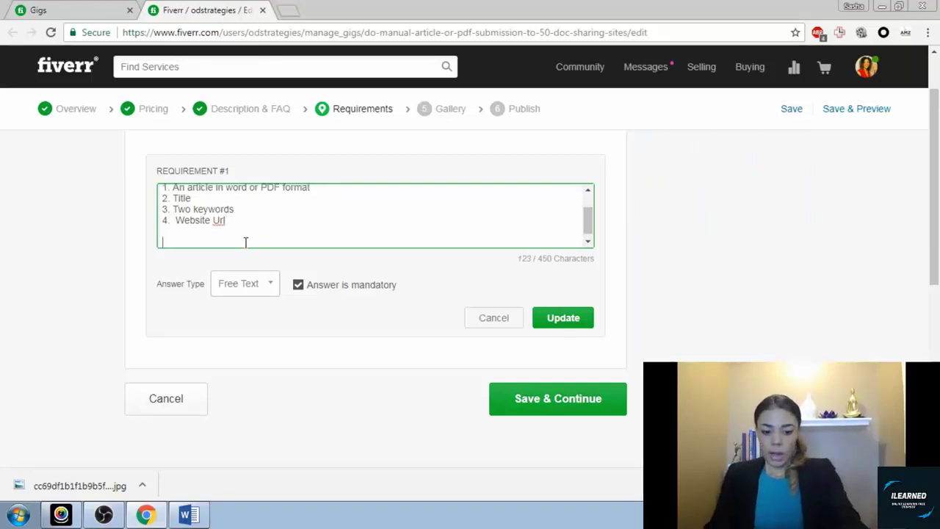
{"action": "type", "text": "-"}
{"action": "key", "text": "BackSpace"}
{"action": "key", "text": "BackSpace"}
{"action": "key", "text": "BackSpace"}
{"action": "key", "text": "BackSpace"}
{"action": "key", "text": "BackSpace"}
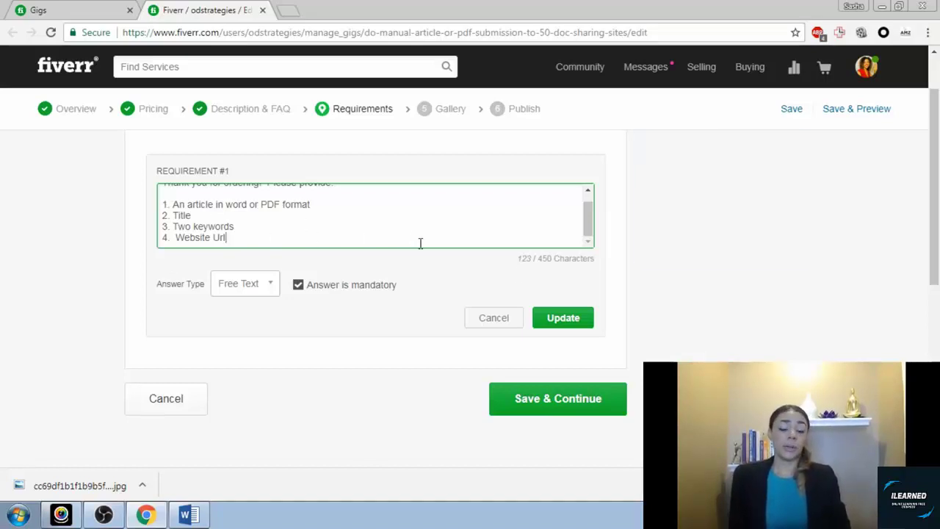
Try adding "*5. (optional) adwords login" as a new line below Website Url in the buyer requirement
{"action": "scroll", "coordinate": [468, 212], "scroll_direction": "up", "scroll_amount": 3}
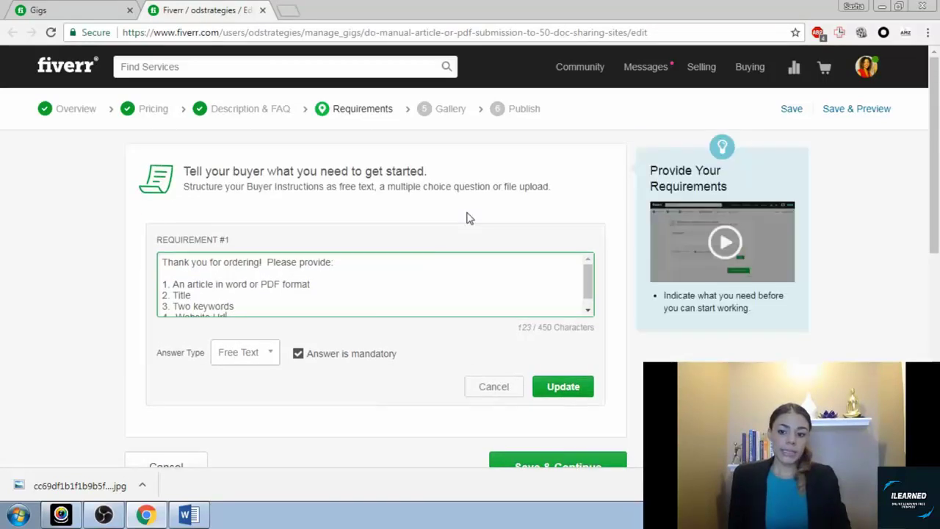
{"action": "scroll", "coordinate": [254, 305], "scroll_direction": "down", "scroll_amount": 1}
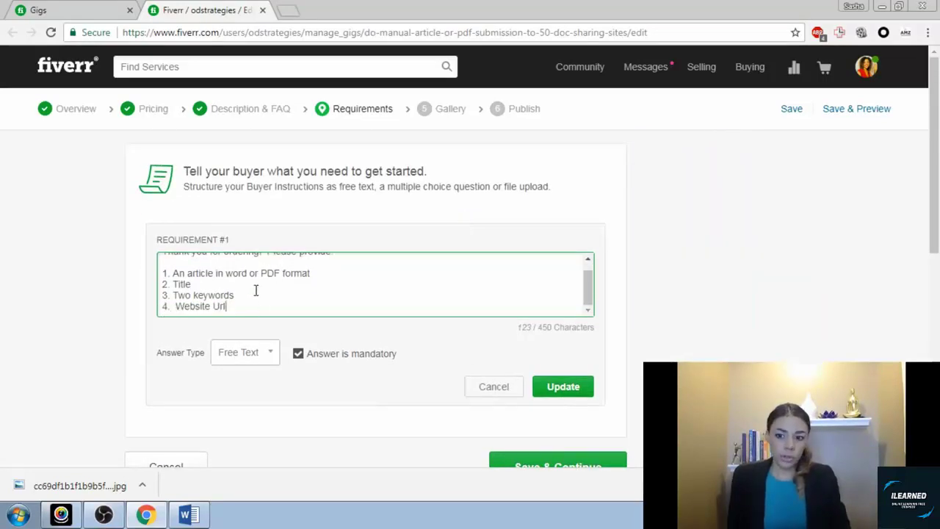
{"action": "key", "text": "Return"}
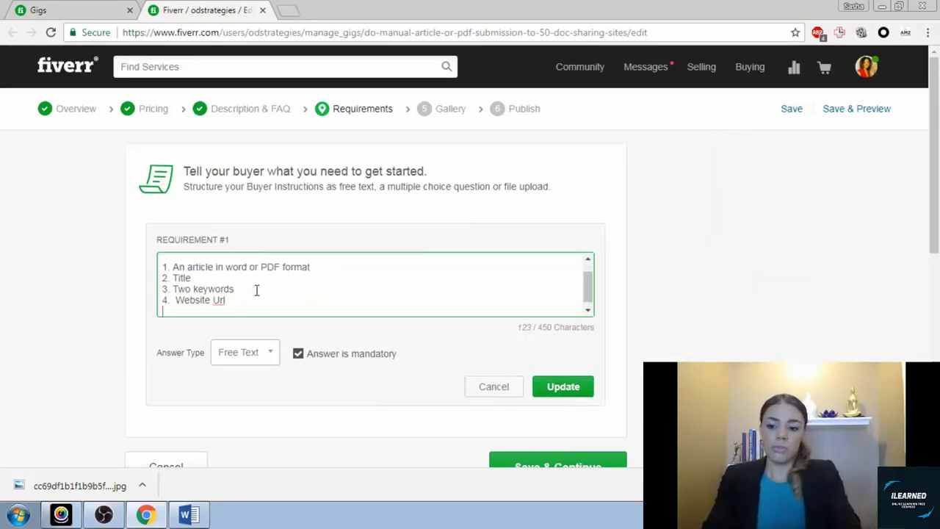
{"action": "type", "text": "5."}
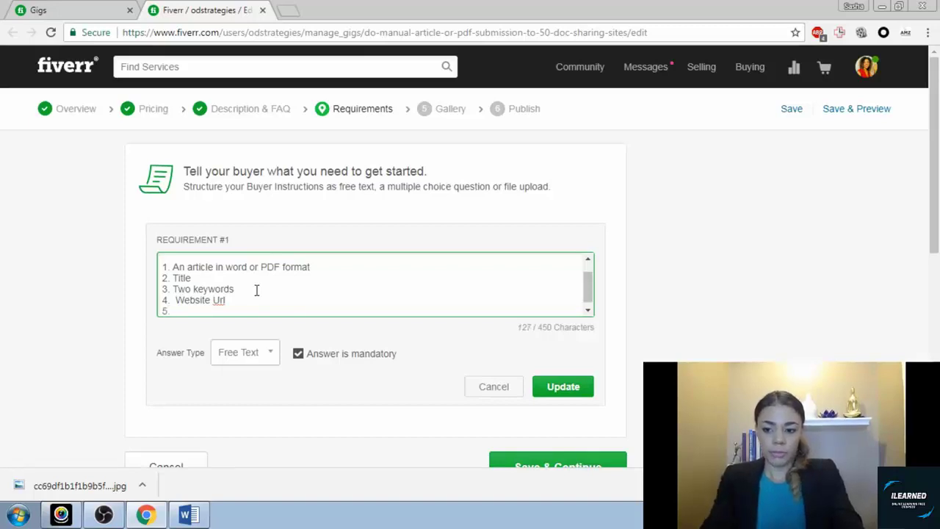
{"action": "key", "text": "BackSpace"}
{"action": "key", "text": "BackSpace"}
{"action": "key", "text": "BackSpace"}
{"action": "key", "text": "BackSpace"}
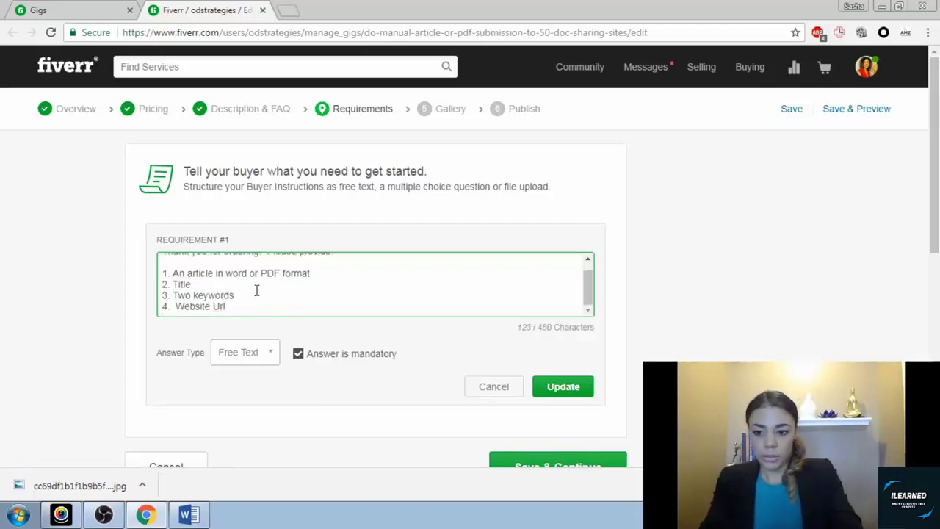
{"action": "key", "text": "Return"}
{"action": "type", "text": "*5"}
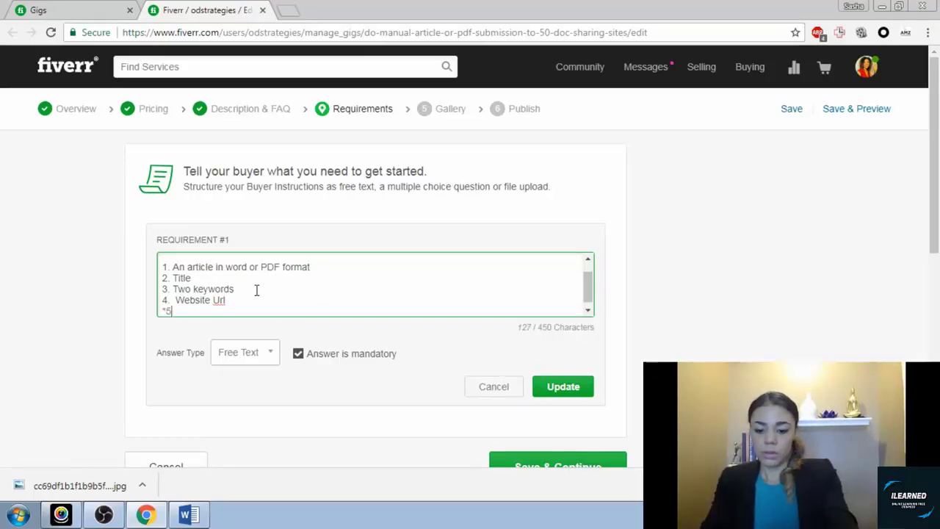
{"action": "type", "text": ".  (op"}
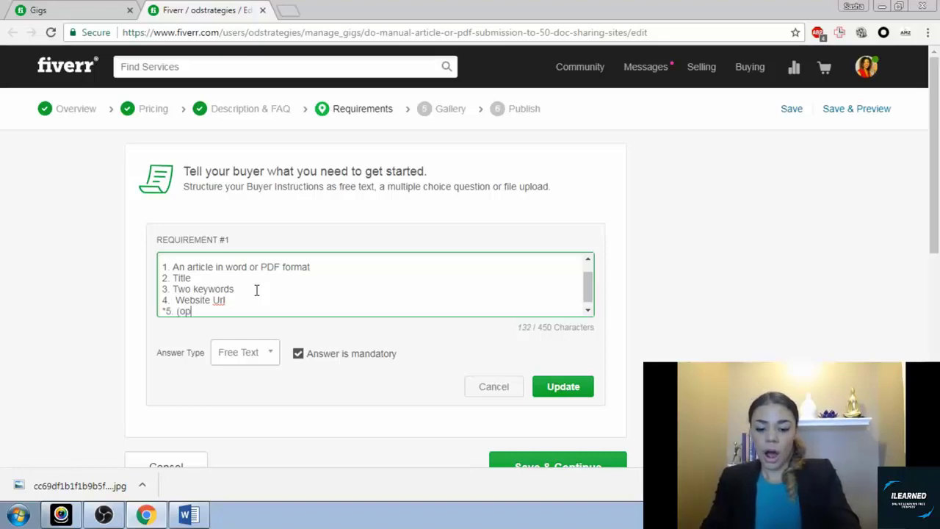
{"action": "type", "text": "tional"}
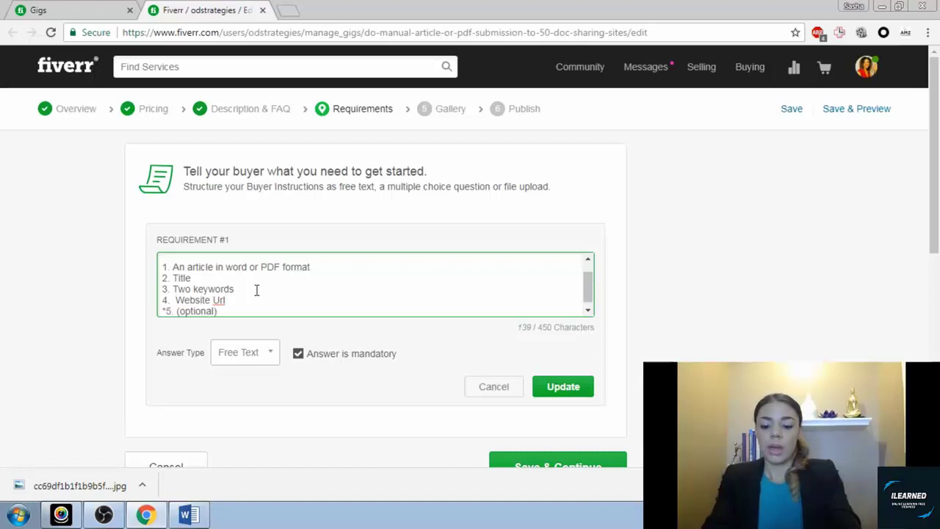
{"action": "type", "text": "ds "}
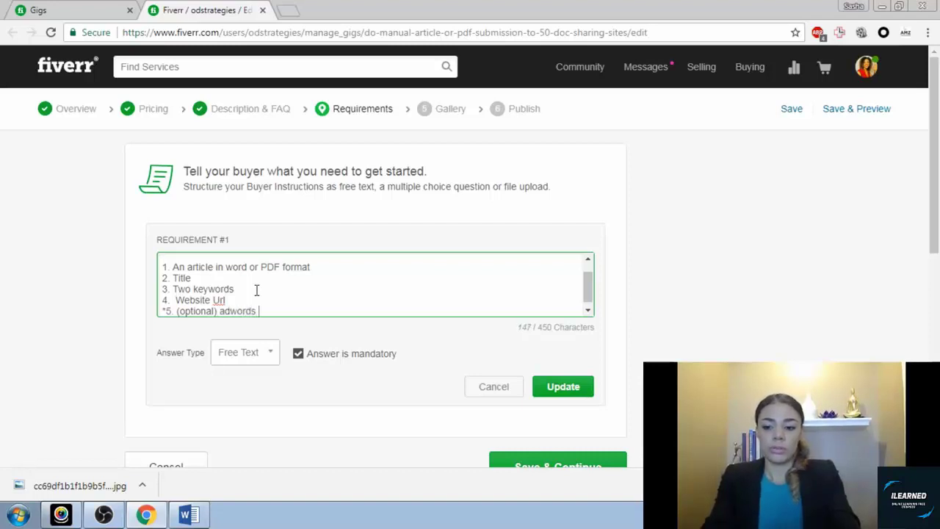
{"action": "type", "text": "login"}
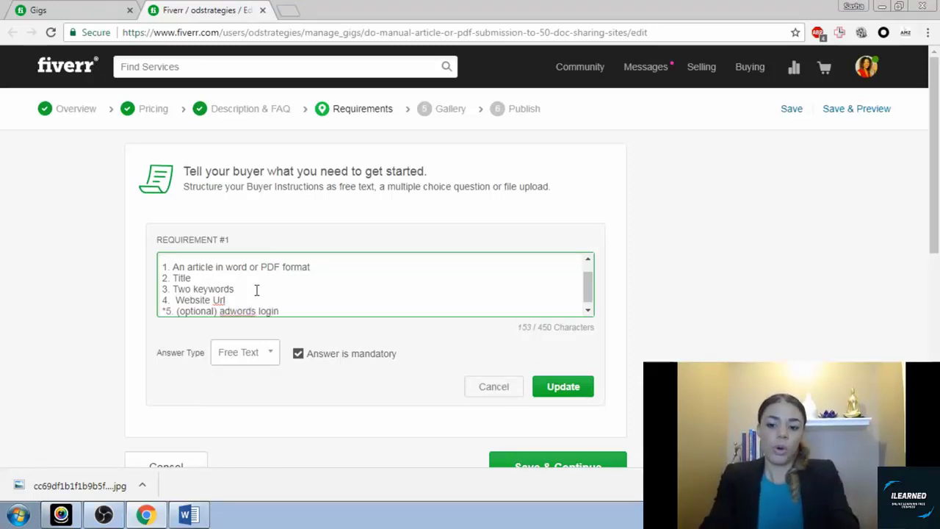
Delete the optional adwords login line from the end of the buyer requirement
{"action": "key", "text": "BackSpace"}
{"action": "key", "text": "BackSpace"}
{"action": "key", "text": "BackSpace"}
{"action": "key", "text": "BackSpace"}
{"action": "key", "text": "BackSpace"}
{"action": "key", "text": "BackSpace"}
{"action": "key", "text": "BackSpace"}
{"action": "key", "text": "BackSpace"}
{"action": "key", "text": "BackSpace"}
{"action": "key", "text": "BackSpace"}
{"action": "key", "text": "BackSpace"}
{"action": "key", "text": "BackSpace"}
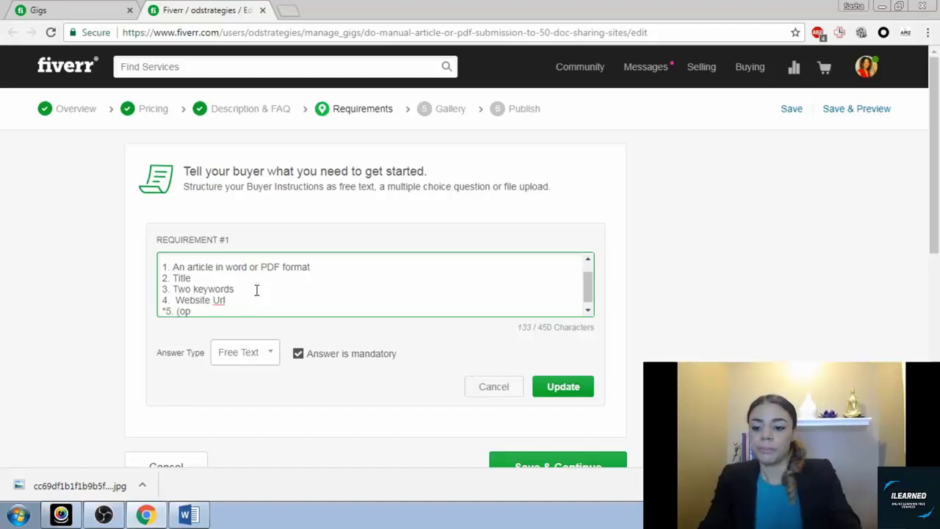
{"action": "key", "text": "BackSpace"}
{"action": "key", "text": "BackSpace"}
{"action": "key", "text": "BackSpace"}
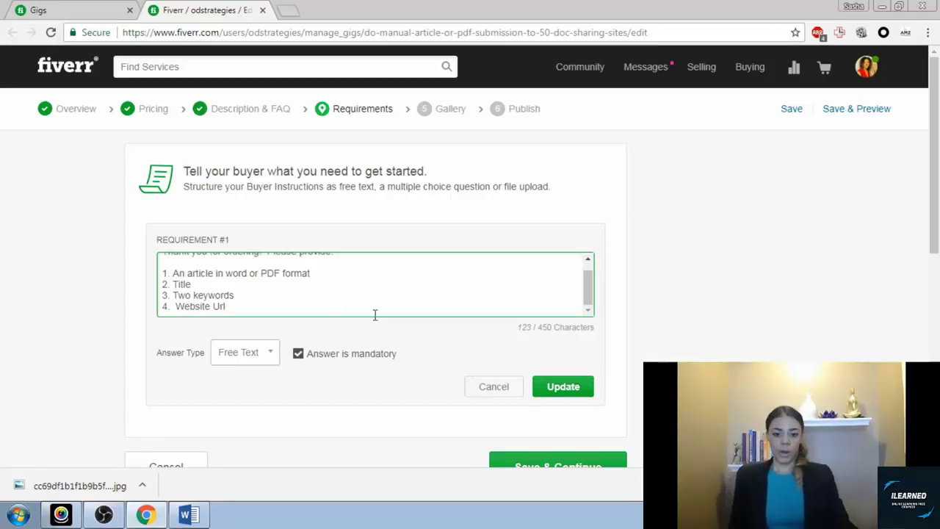
Save the buyer requirements and continue to the gig gallery's video and photo sections
{"action": "scroll", "coordinate": [441, 272], "scroll_direction": "down", "scroll_amount": 1}
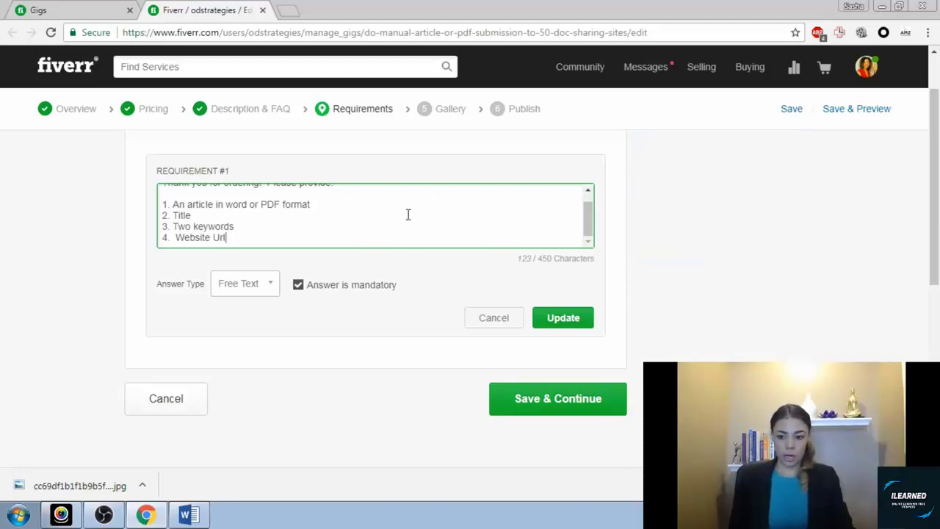
{"action": "scroll", "coordinate": [419, 224], "scroll_direction": "up", "scroll_amount": 1}
{"action": "scroll", "coordinate": [442, 229], "scroll_direction": "down", "scroll_amount": 1}
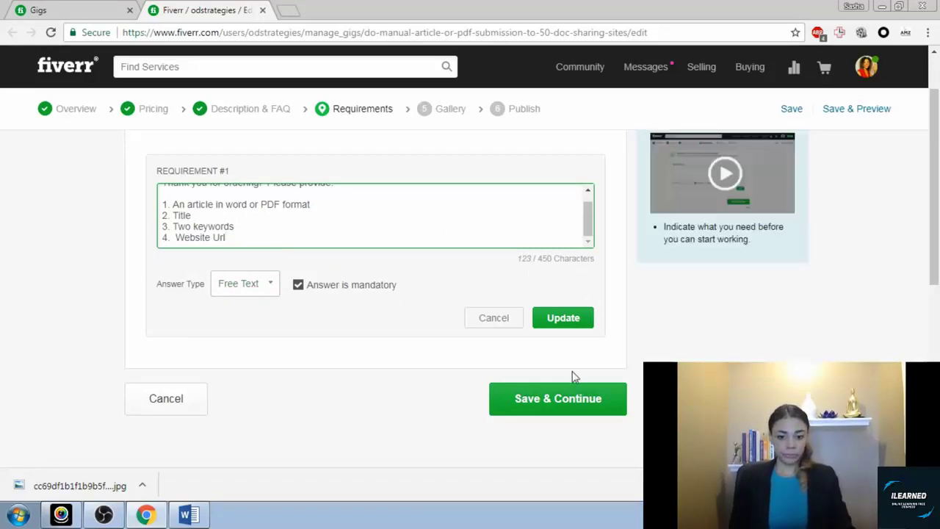
{"action": "scroll", "coordinate": [468, 216], "scroll_direction": "up", "scroll_amount": 1}
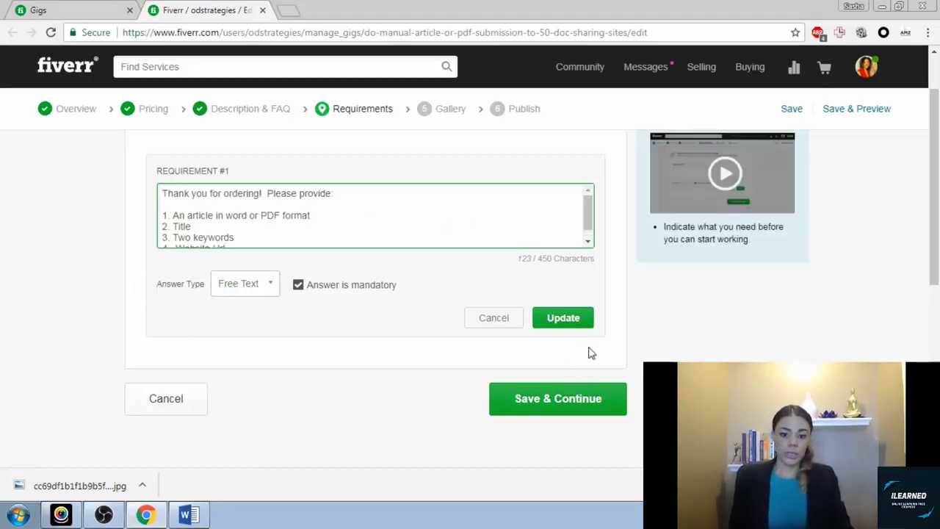
{"action": "left_click", "coordinate": [567, 404]}
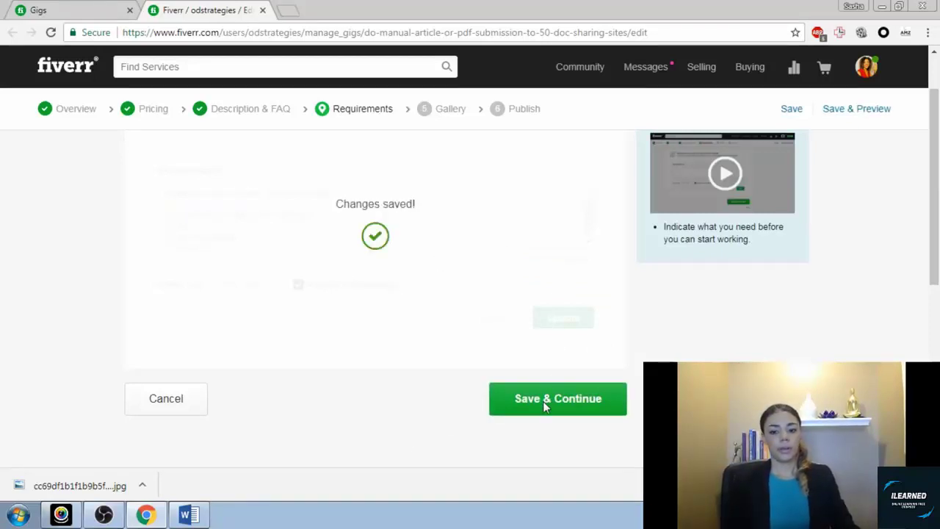
{"action": "left_click", "coordinate": [436, 109]}
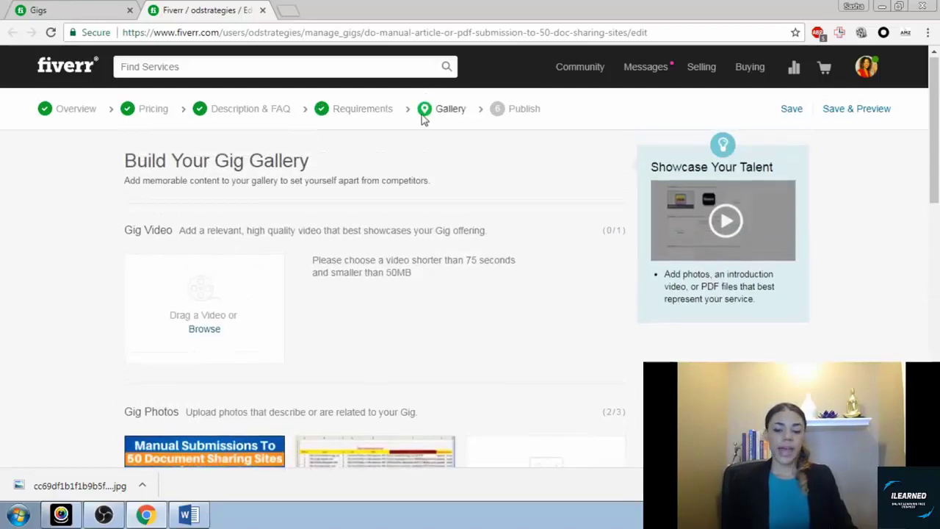
{"action": "scroll", "coordinate": [518, 208], "scroll_direction": "down", "scroll_amount": 1}
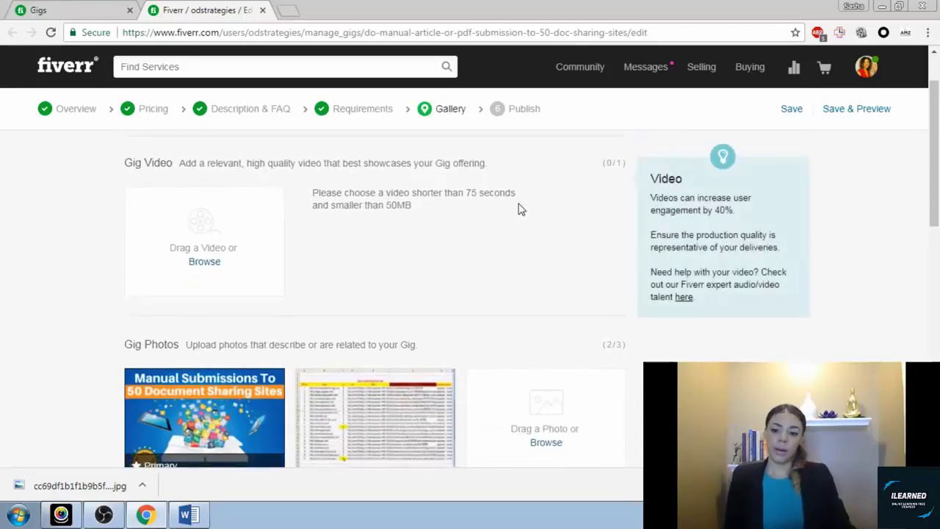
Review the gig gallery's video, photo and PDF sections, including their upload guidelines and the photos already added
{"action": "scroll", "coordinate": [518, 208], "scroll_direction": "down", "scroll_amount": 1}
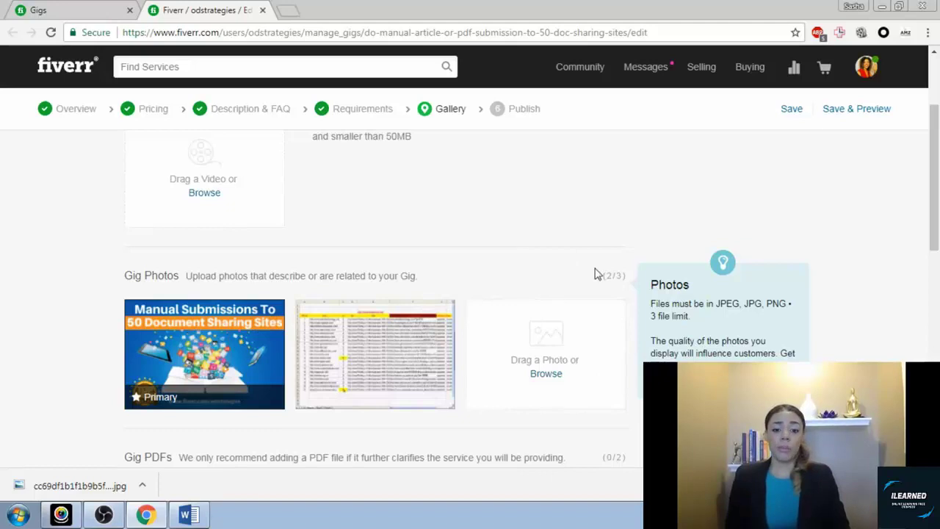
{"action": "scroll", "coordinate": [597, 283], "scroll_direction": "up", "scroll_amount": 2}
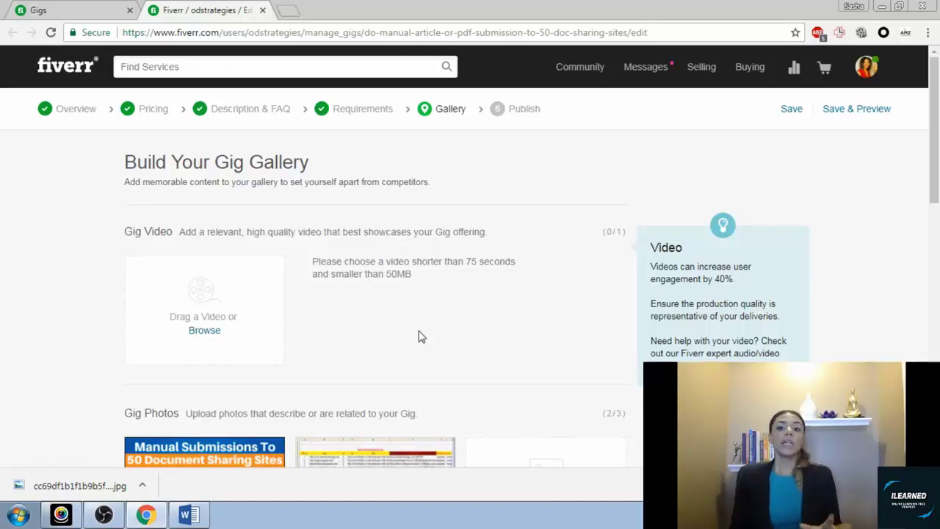
{"action": "scroll", "coordinate": [418, 337], "scroll_direction": "down", "scroll_amount": 1}
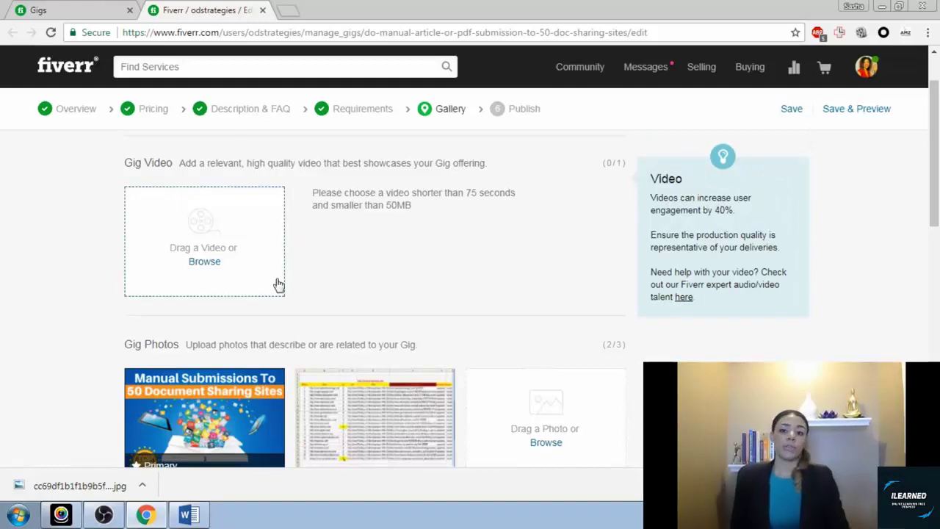
{"action": "scroll", "coordinate": [542, 252], "scroll_direction": "down", "scroll_amount": 2}
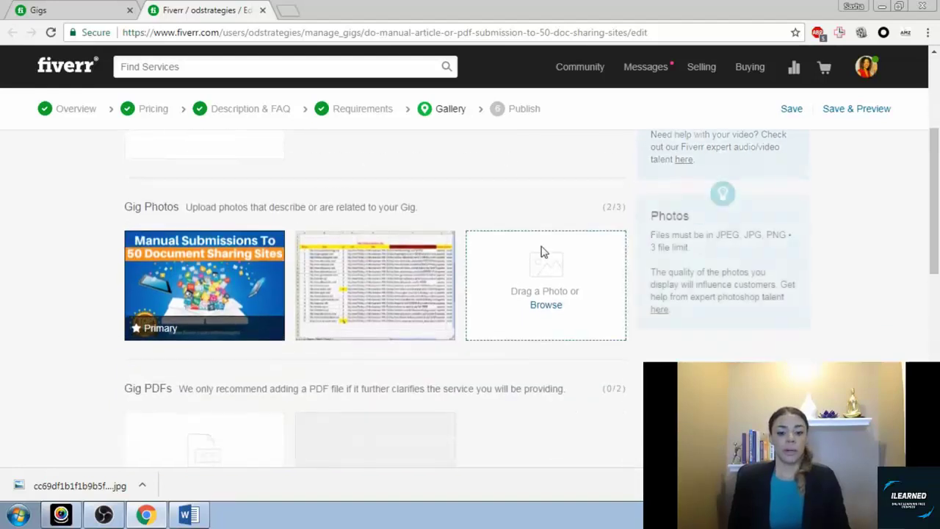
{"action": "scroll", "coordinate": [541, 252], "scroll_direction": "down", "scroll_amount": 2}
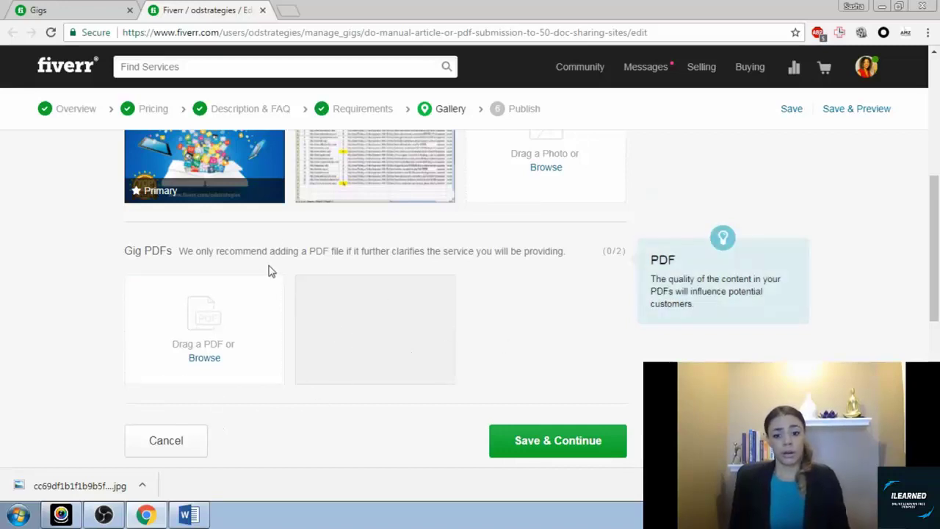
{"action": "scroll", "coordinate": [494, 328], "scroll_direction": "up", "scroll_amount": 5}
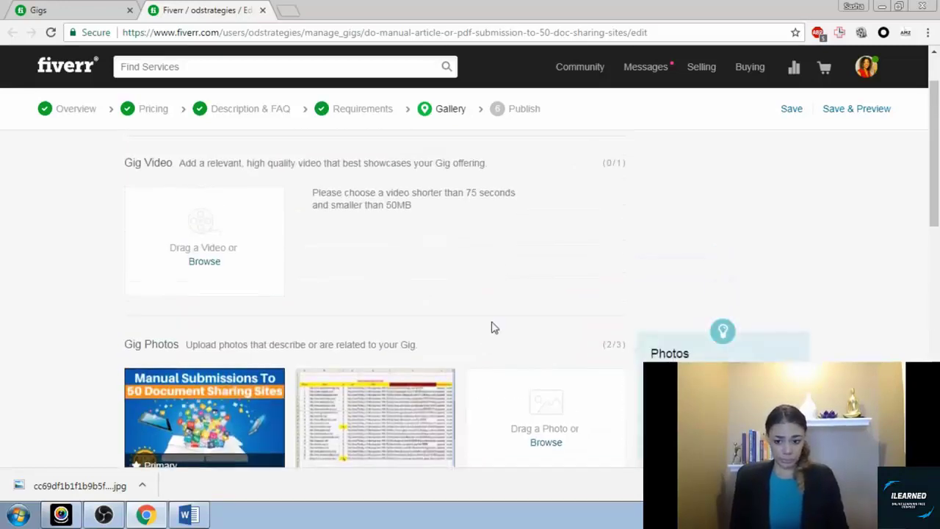